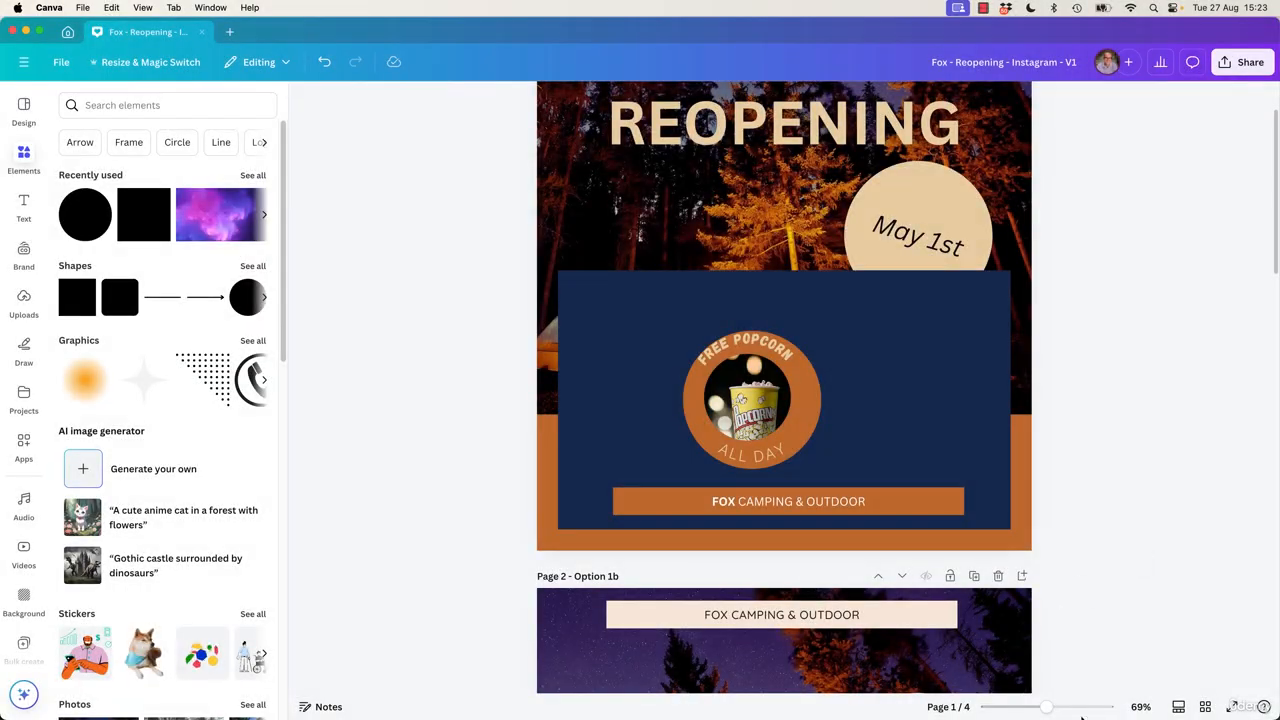
Change the font of the curved FREE POPCORN and ALL DAY texts on the orange badge to Quicksand
left_click_drag(1056, 707, 1075, 710)
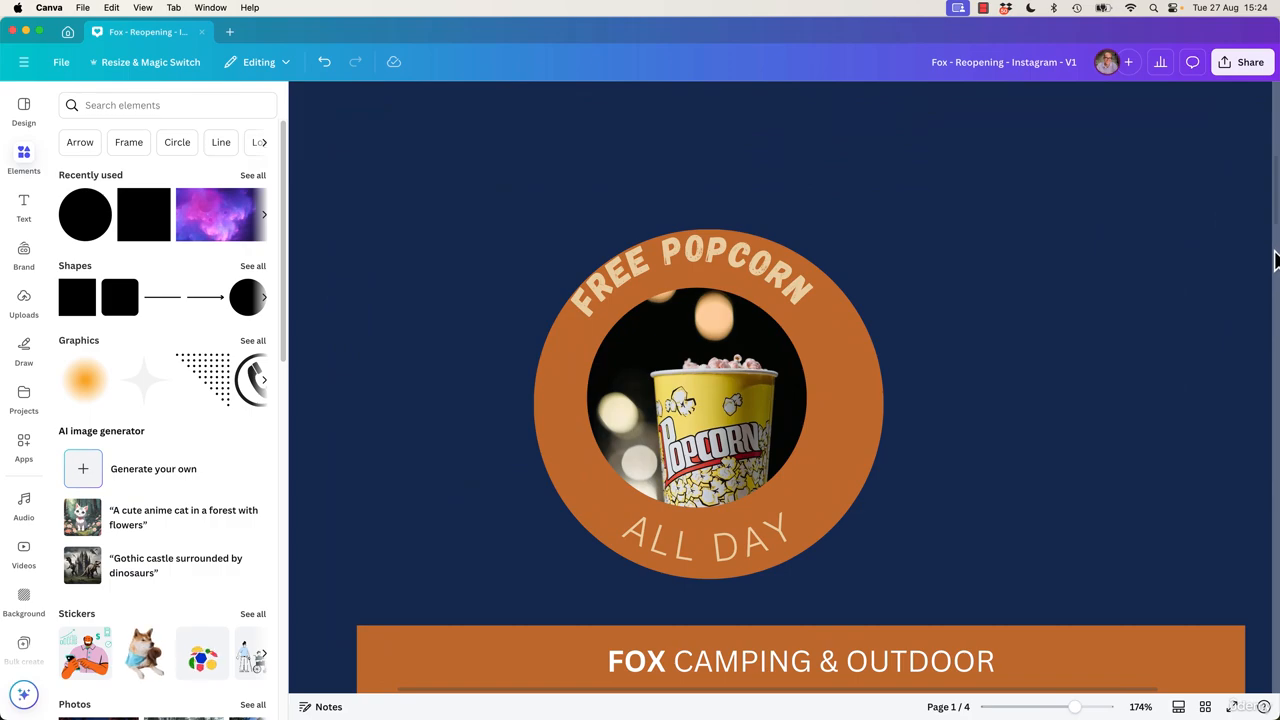
scroll(1275, 215, "down", 3)
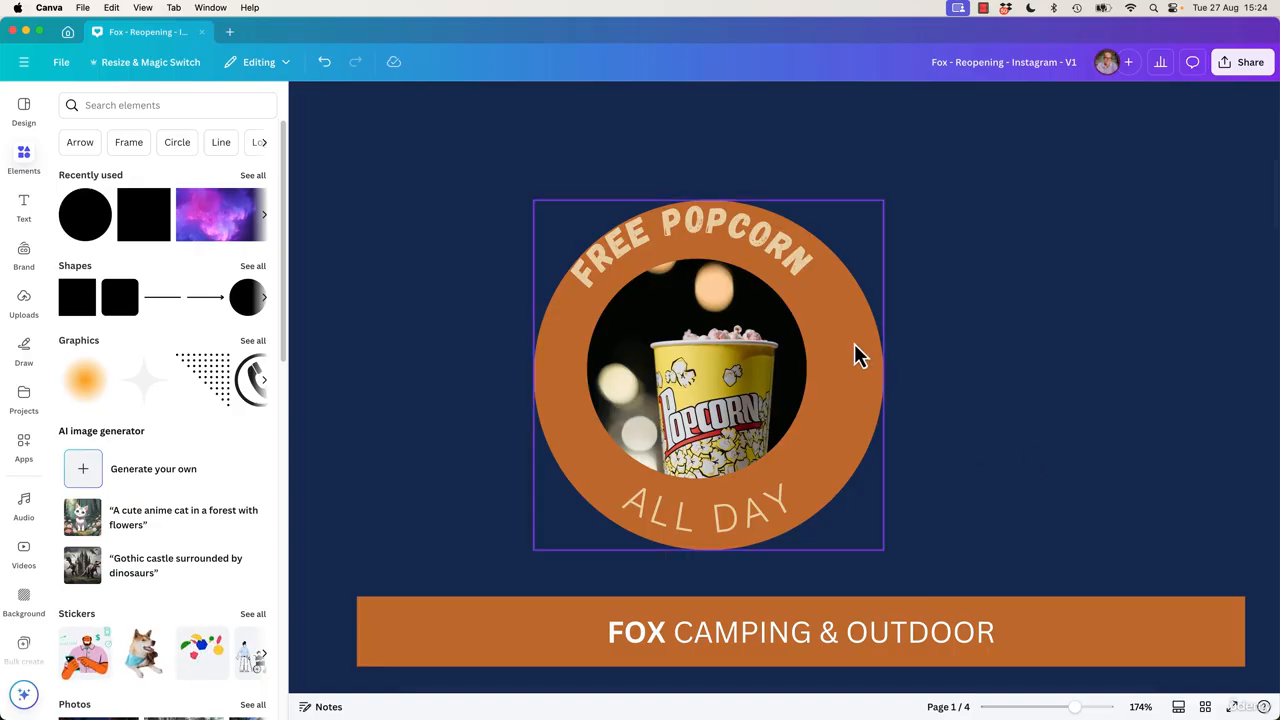
left_click(791, 260)
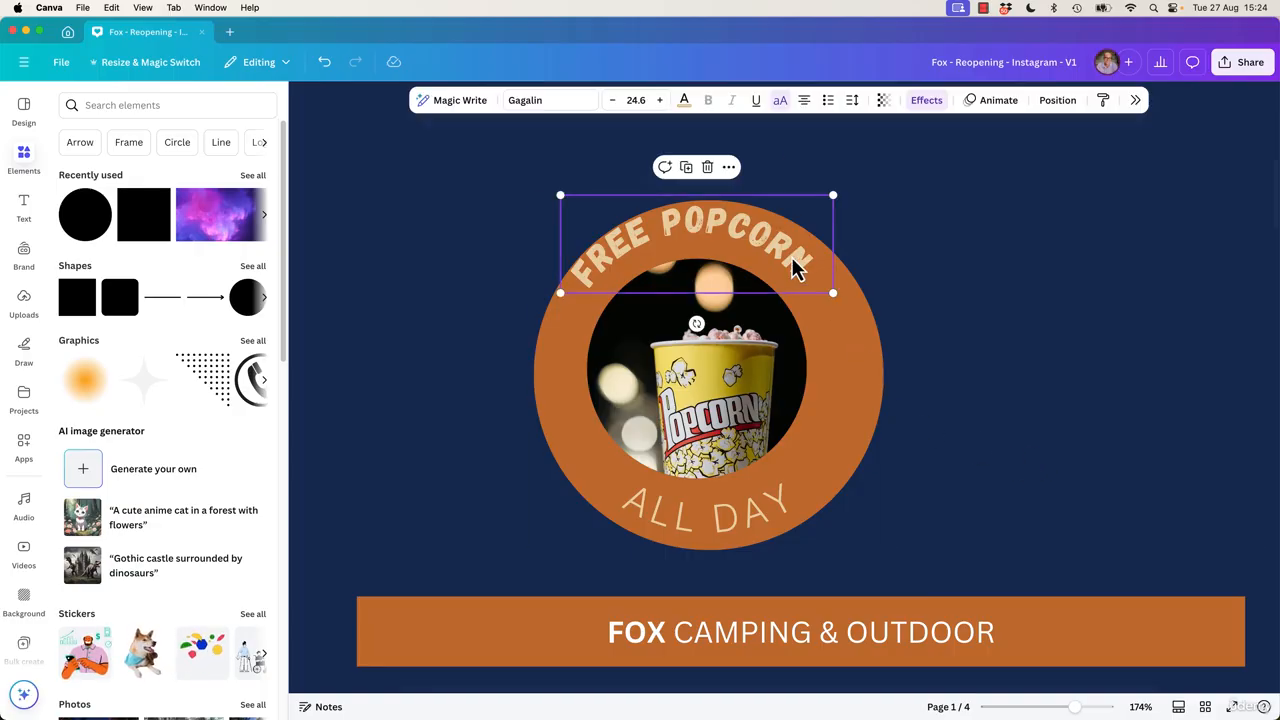
left_click(758, 532)
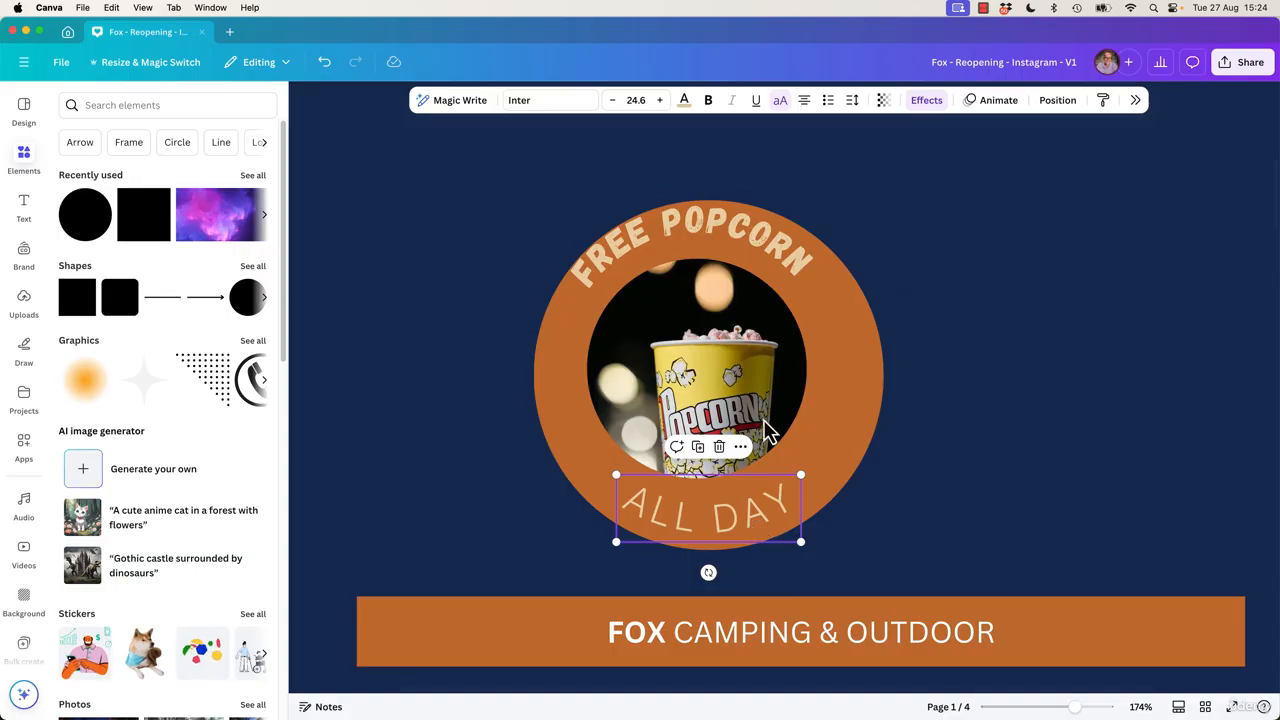
left_click(791, 262)
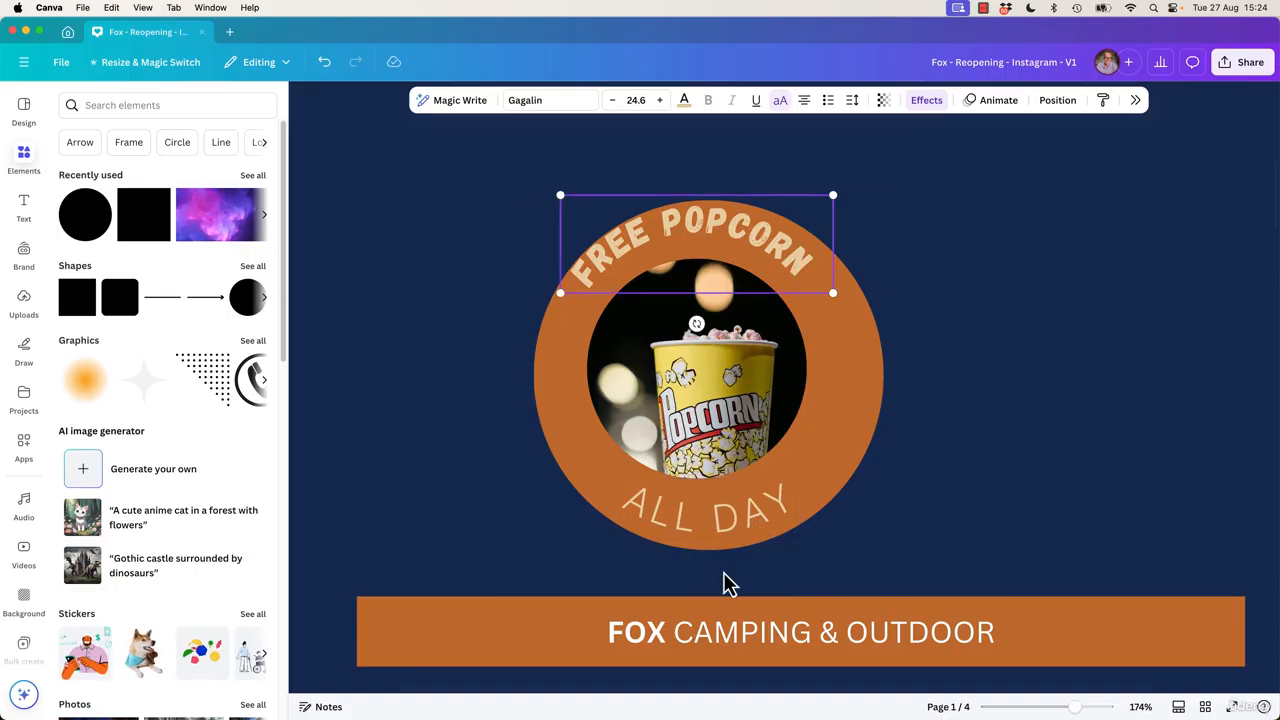
left_click(734, 537, "shift")
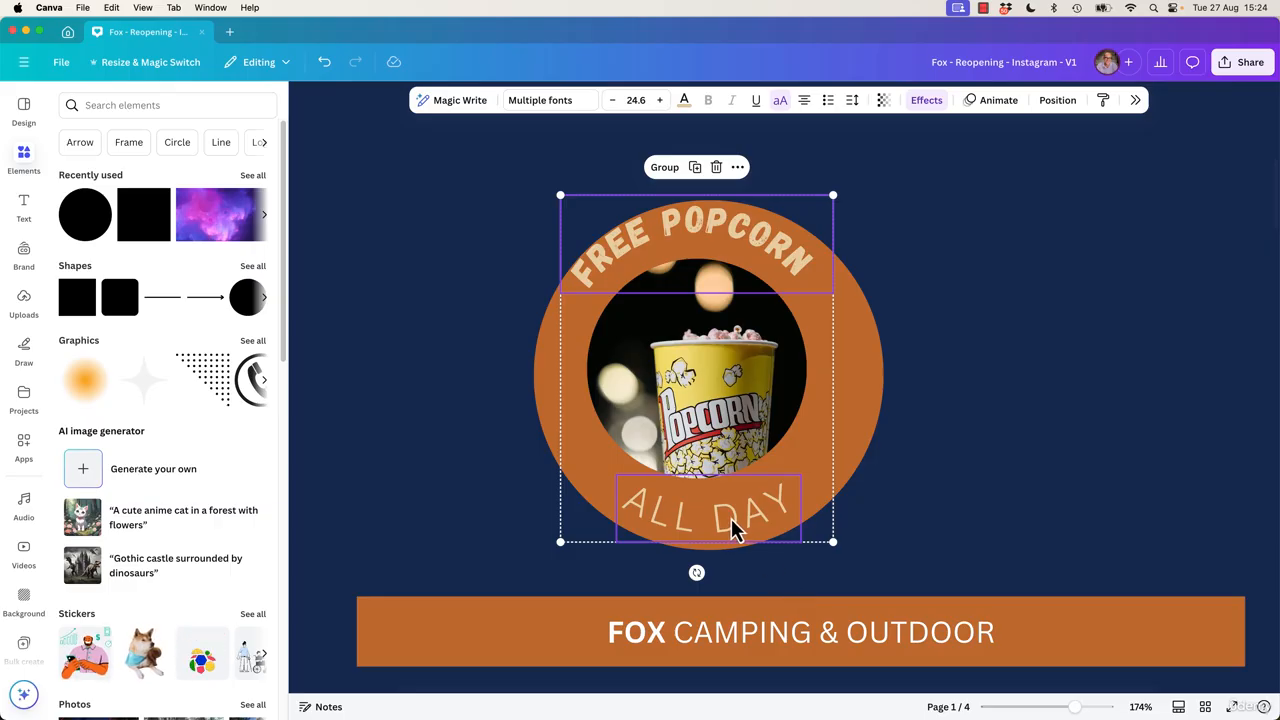
mouse_move(738, 520)
left_mouse_down()
mouse_move(837, 566)
mouse_move(723, 500)
mouse_move(738, 517)
left_mouse_up()
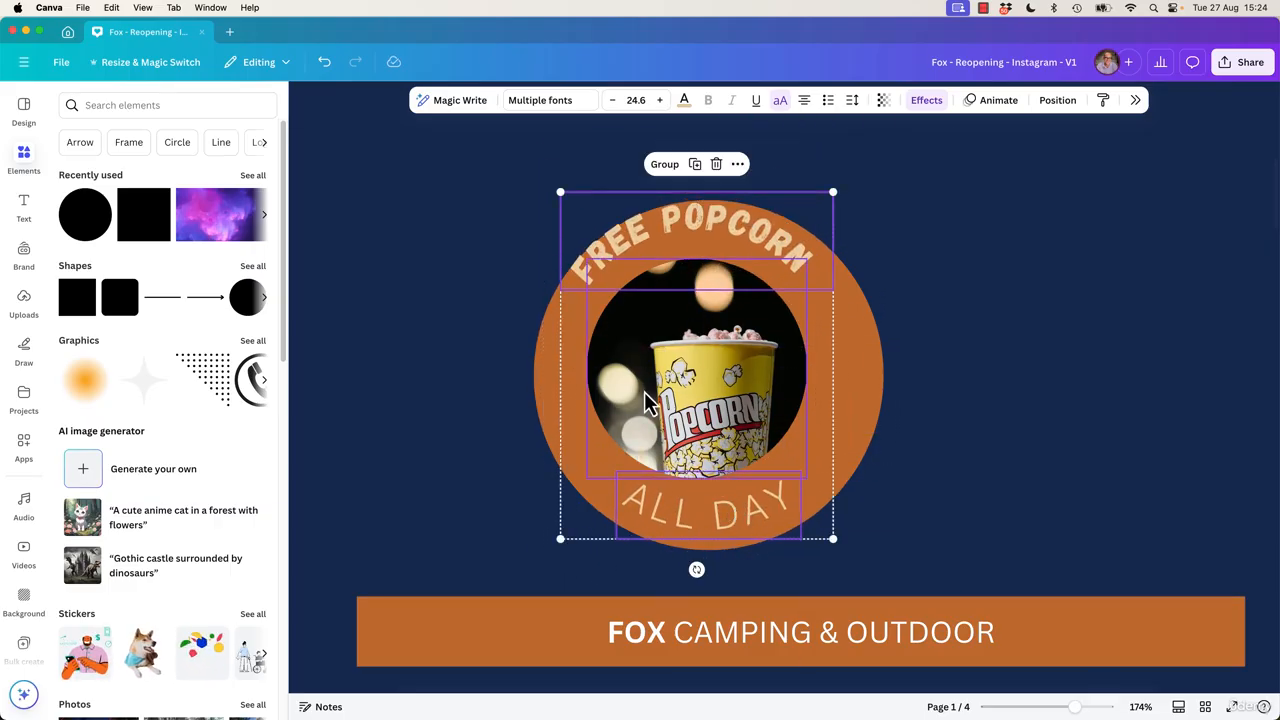
left_click(541, 104)
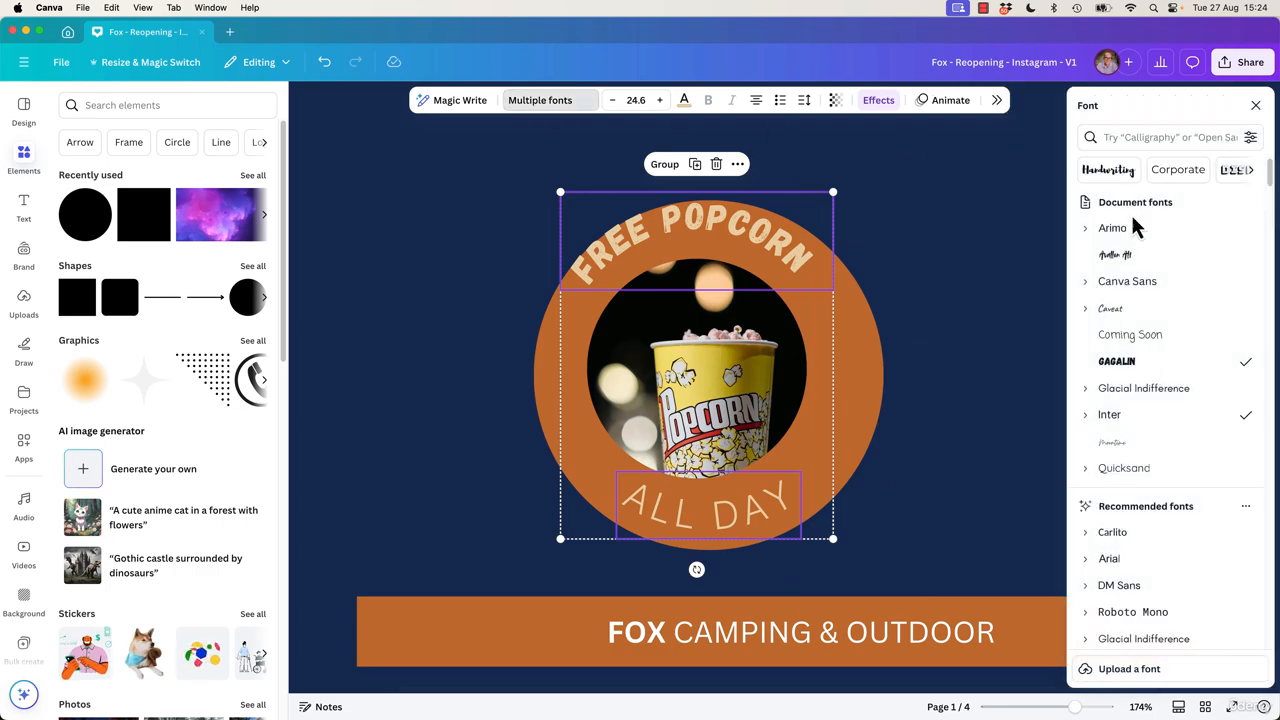
left_click(1126, 470)
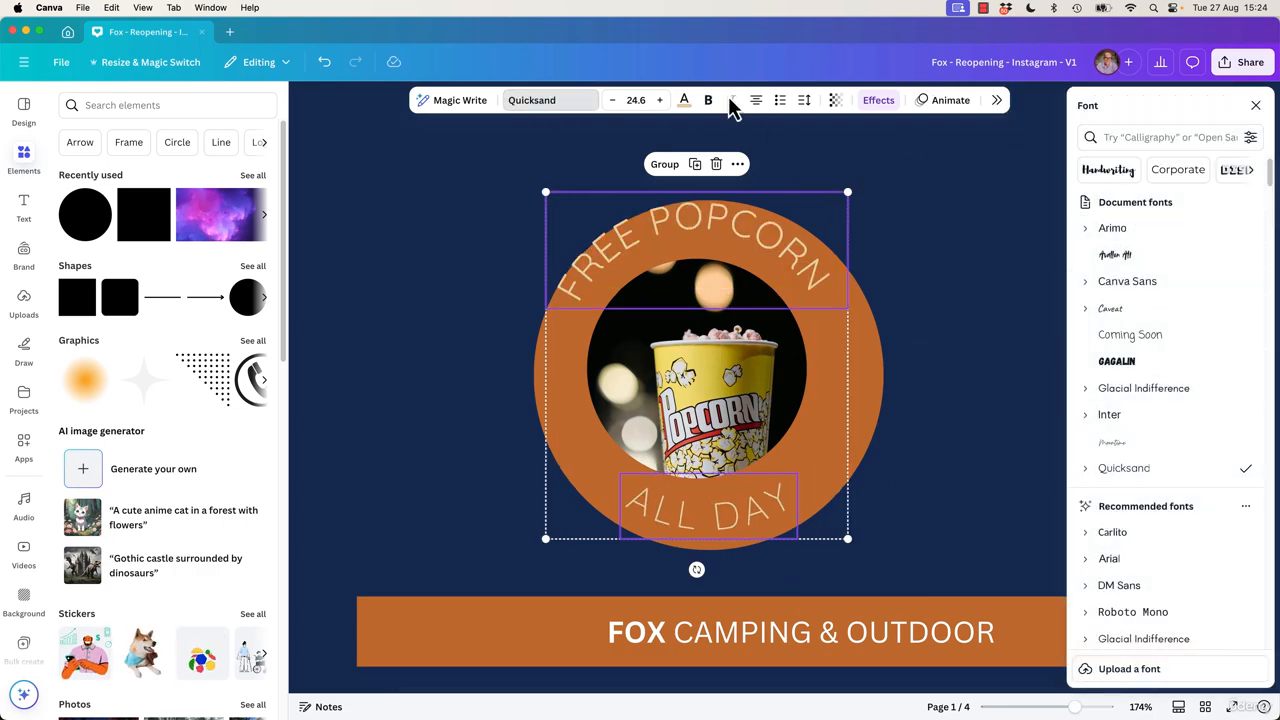
Set both curved texts to font size 24 and reposition them together over the orange ring
left_click(636, 100)
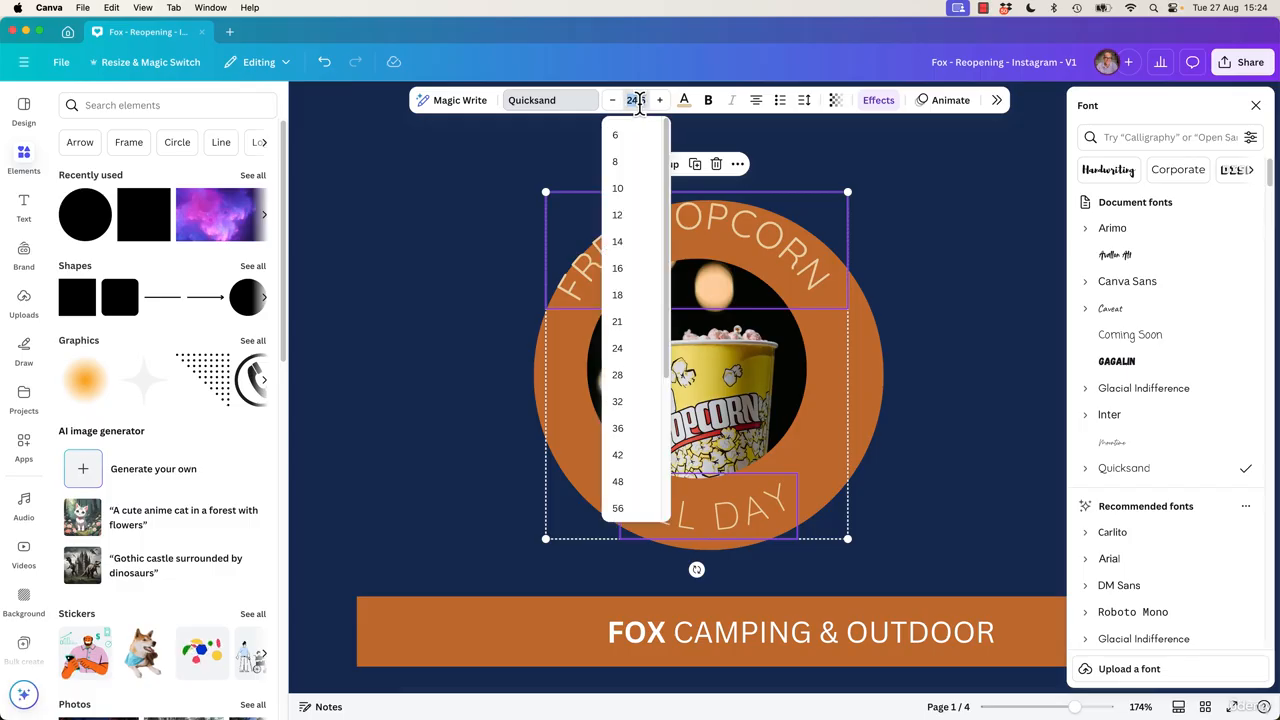
type("2")
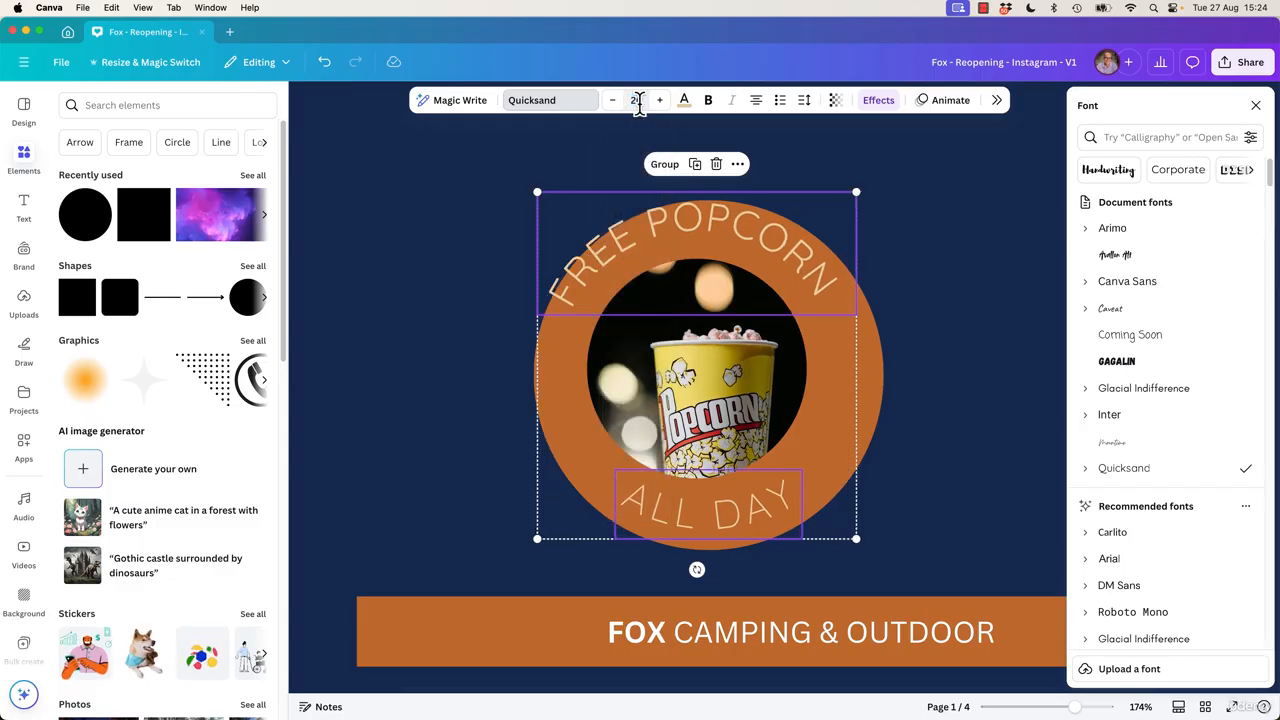
type("2")
key("Return")
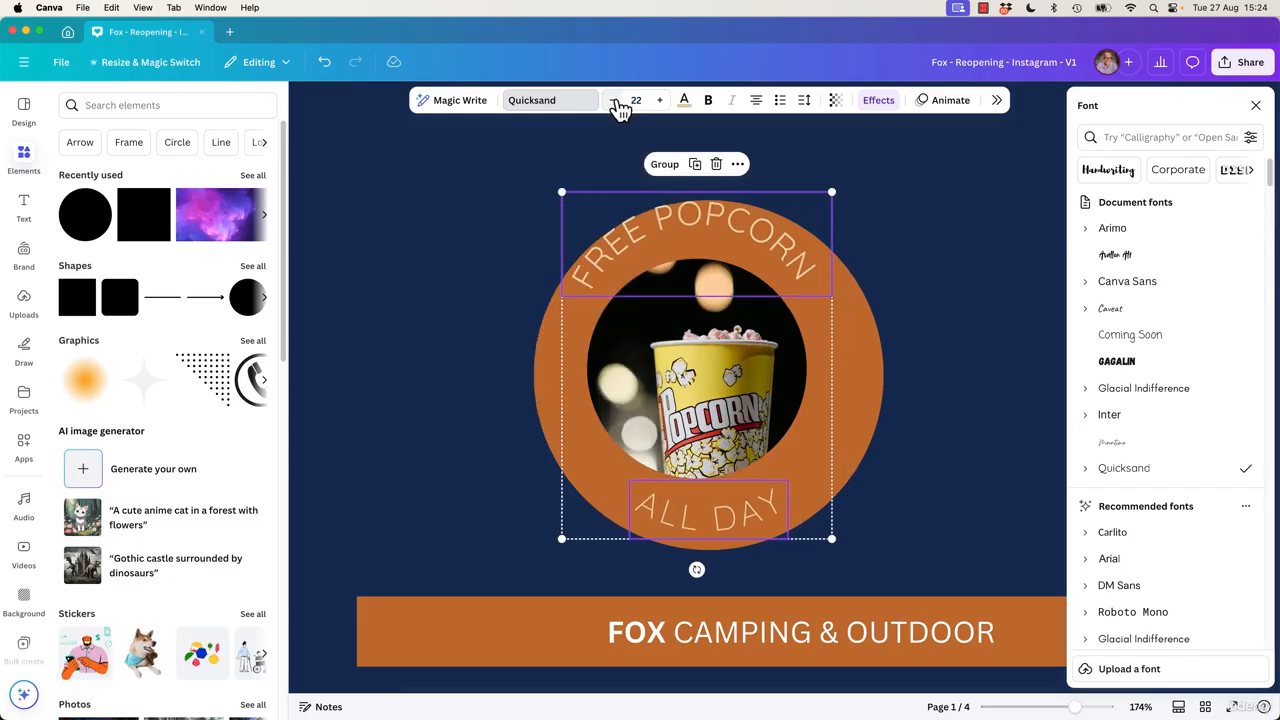
left_click_drag(791, 257, 803, 265)
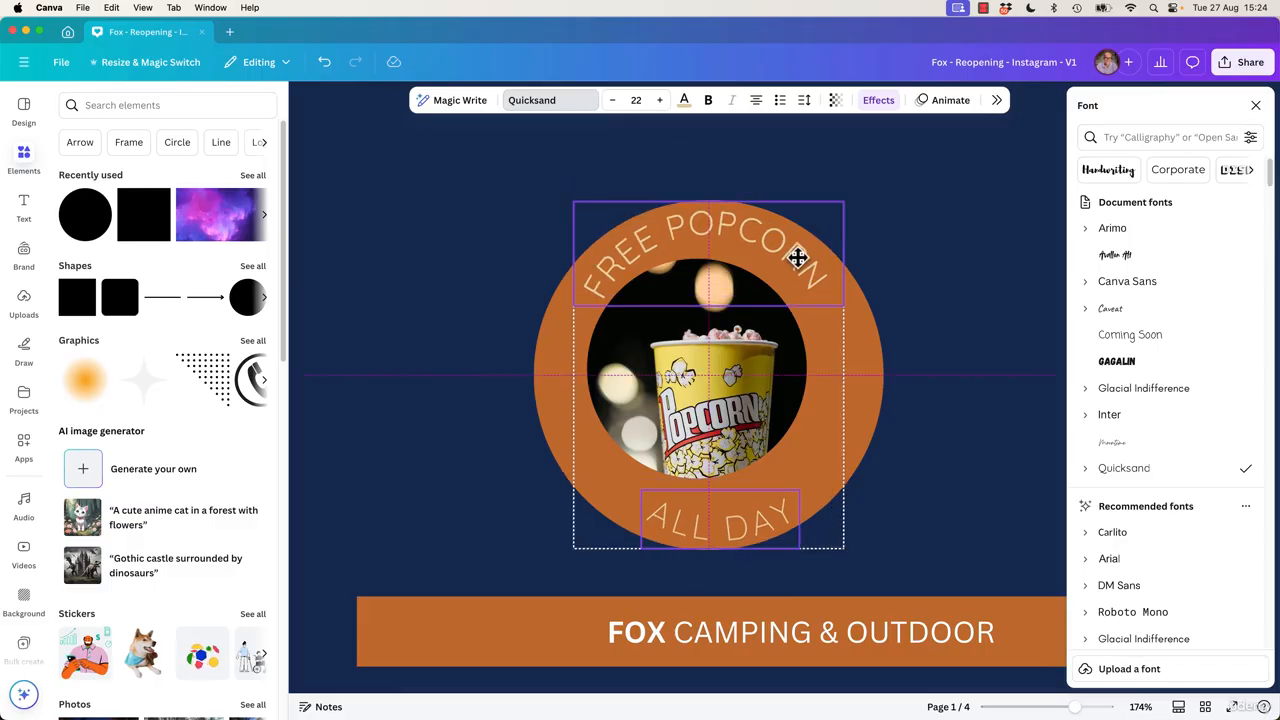
left_click(659, 100)
left_click(659, 100)
Align the FREE POPCORN and ALL DAY texts with each other on their horizontal centre
left_click(785, 265)
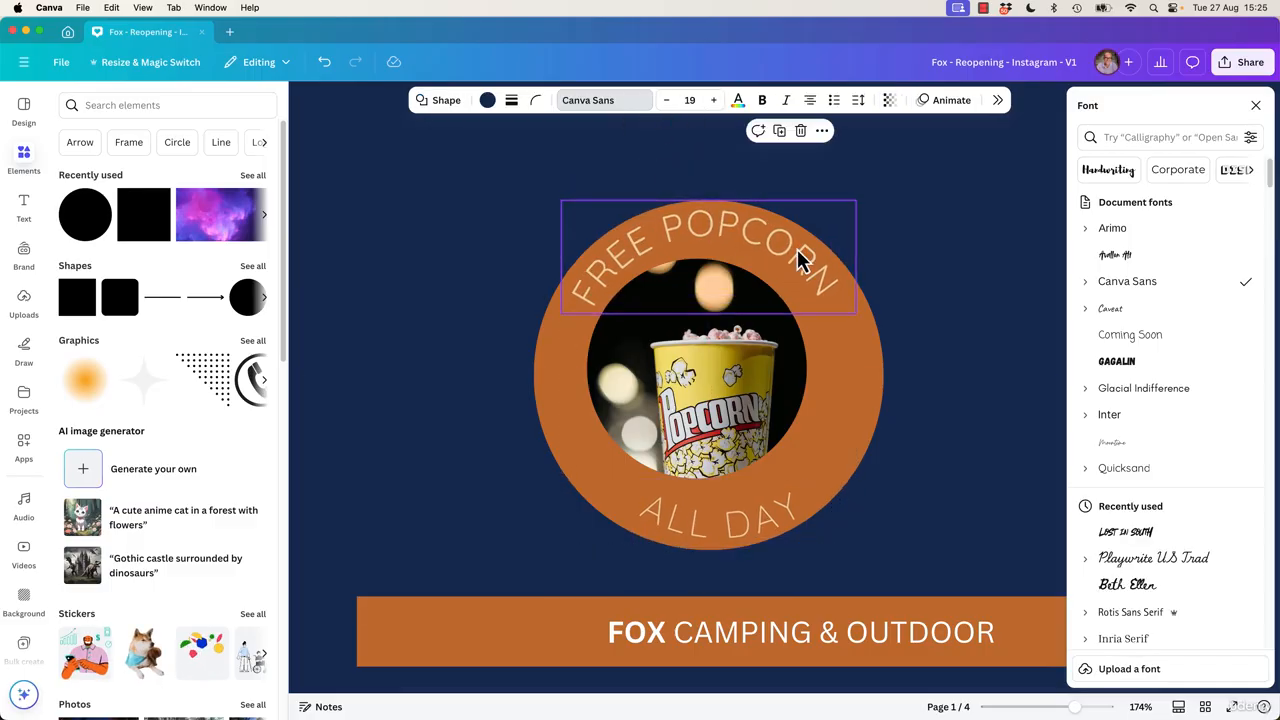
left_click(760, 546, "shift")
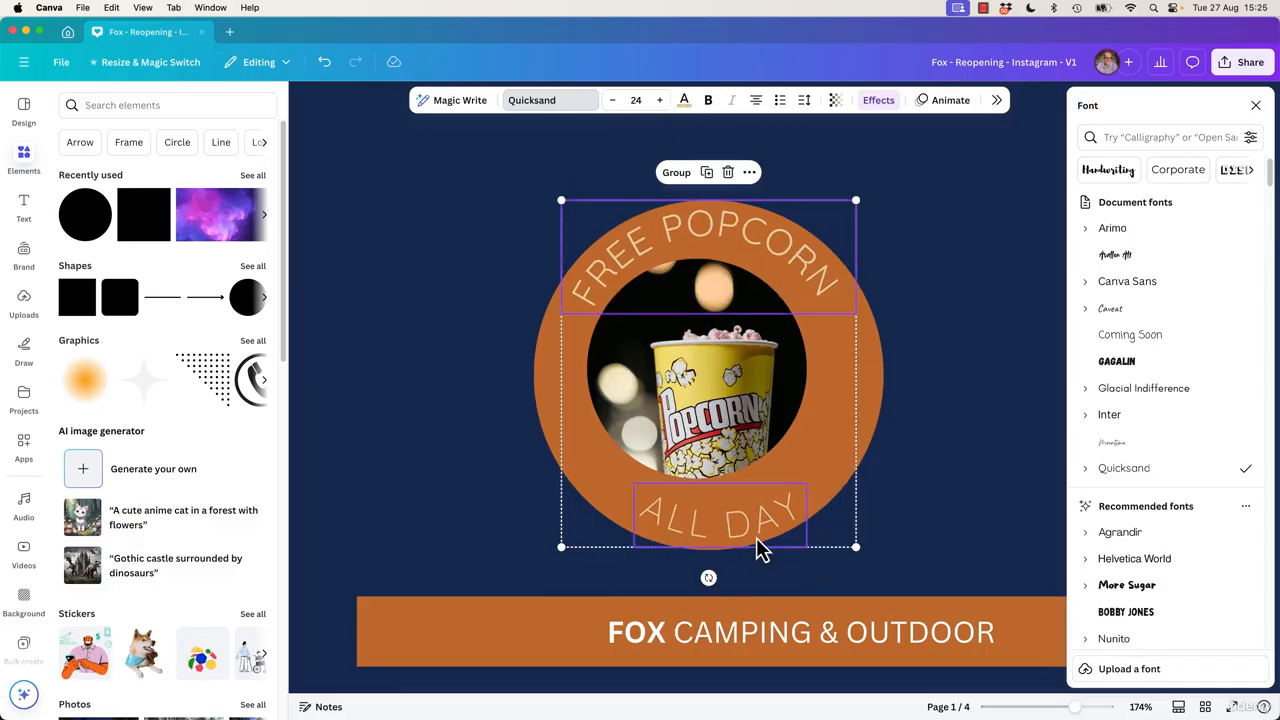
left_click(1256, 105)
left_click(1137, 105)
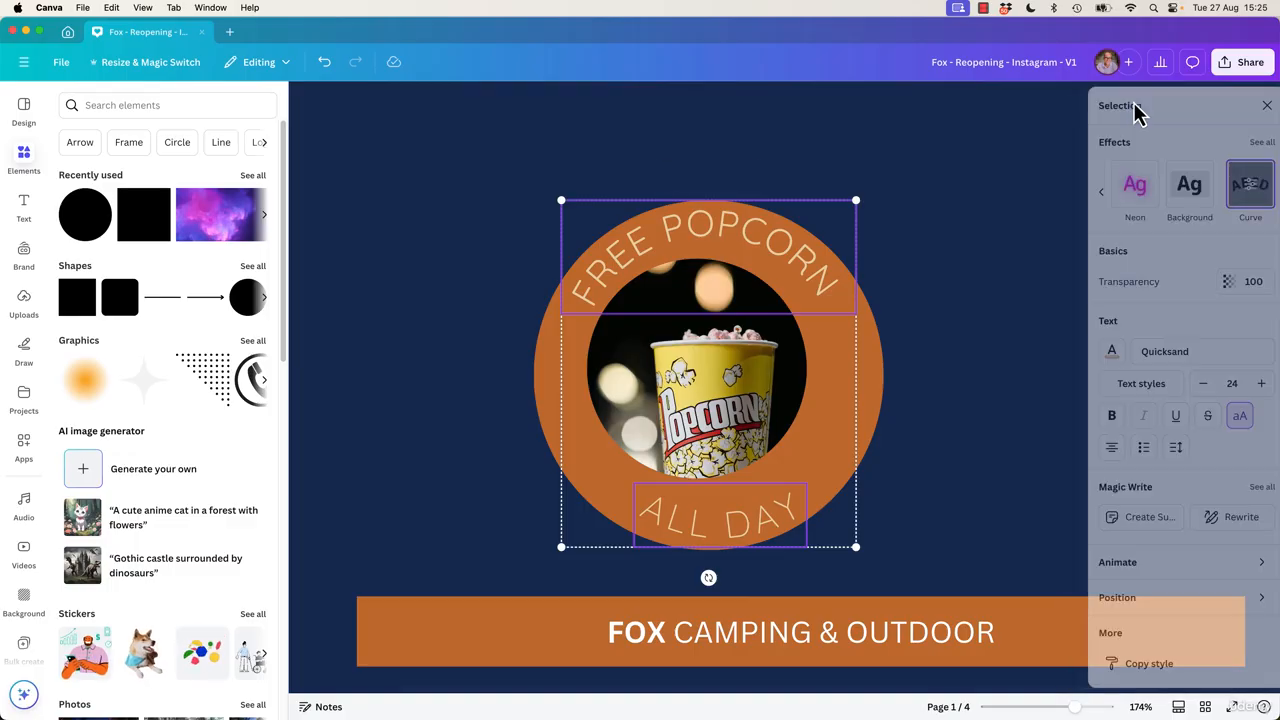
left_click(1119, 588)
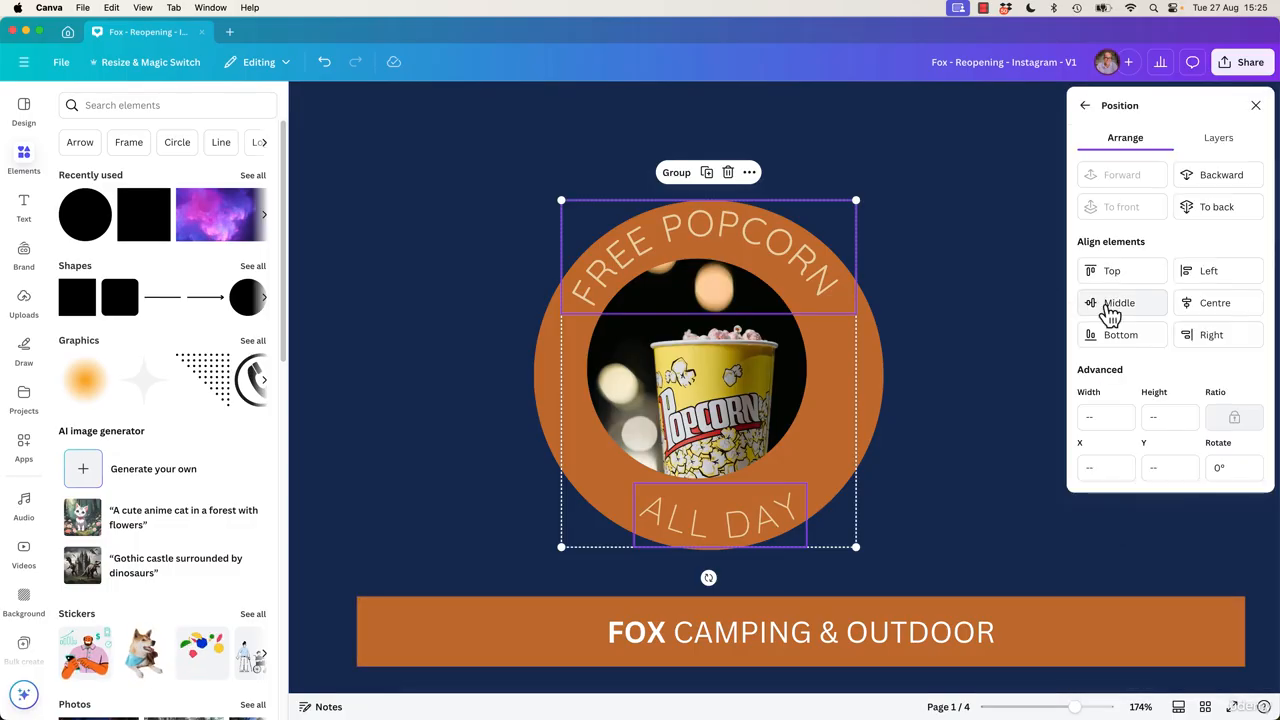
left_click(1208, 308)
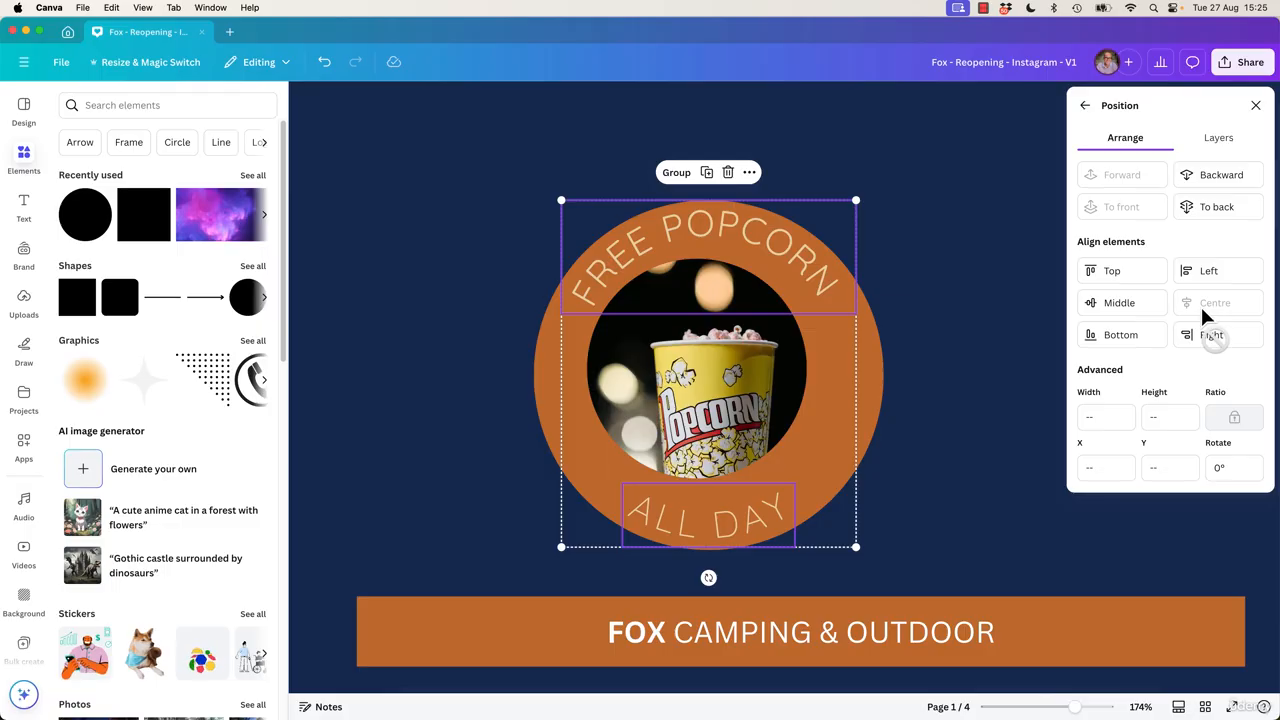
Group the FREE POPCORN and ALL DAY texts, try moving the group, and undo the move
left_click(676, 174)
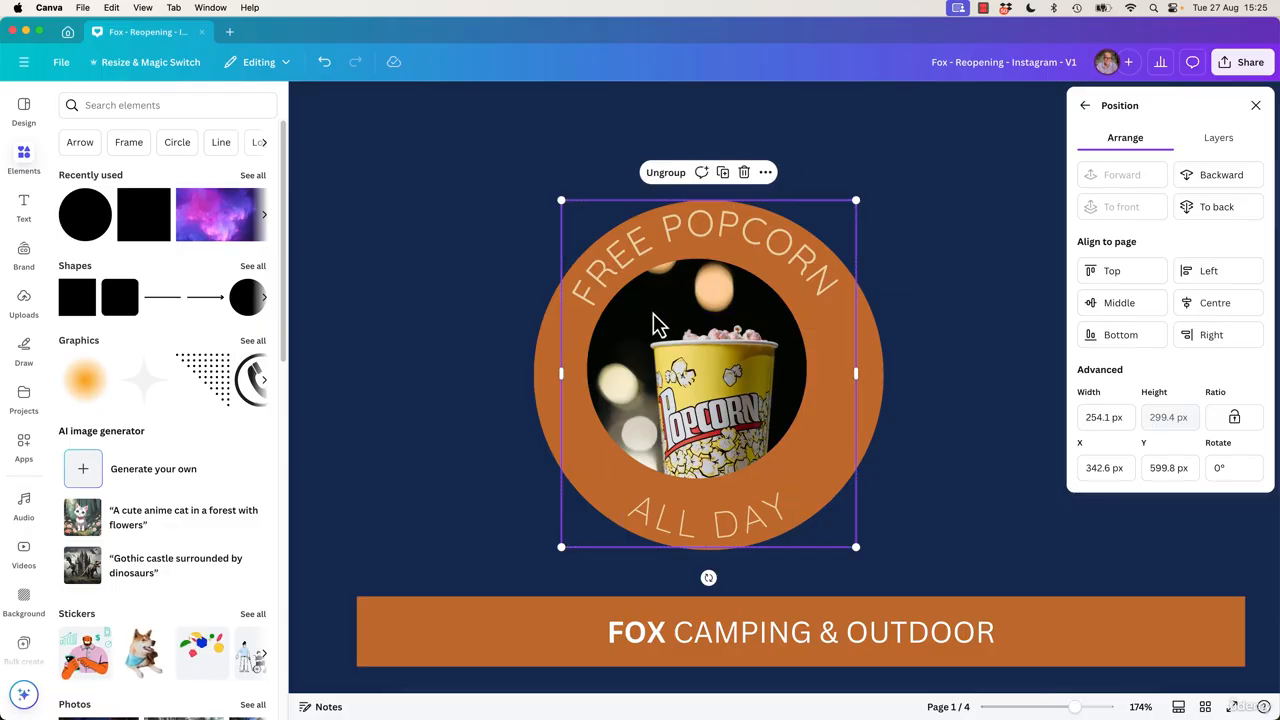
left_click(893, 311)
left_click(771, 236)
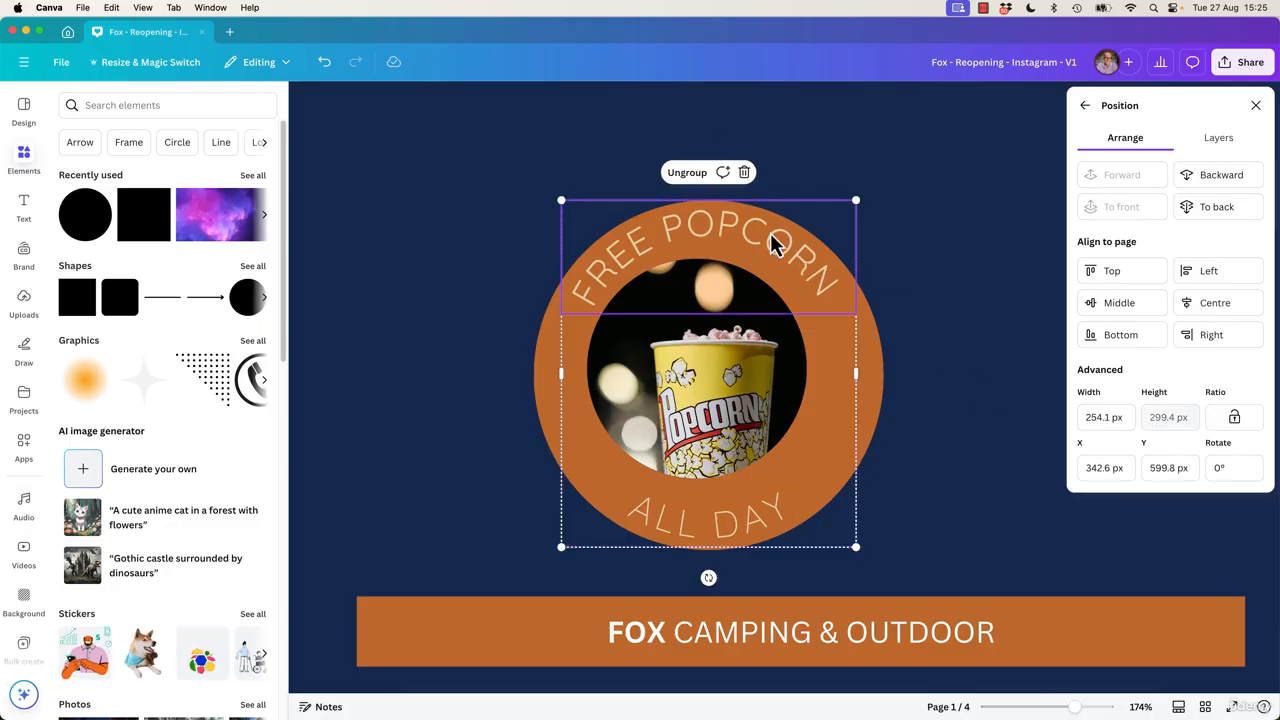
left_click(940, 344)
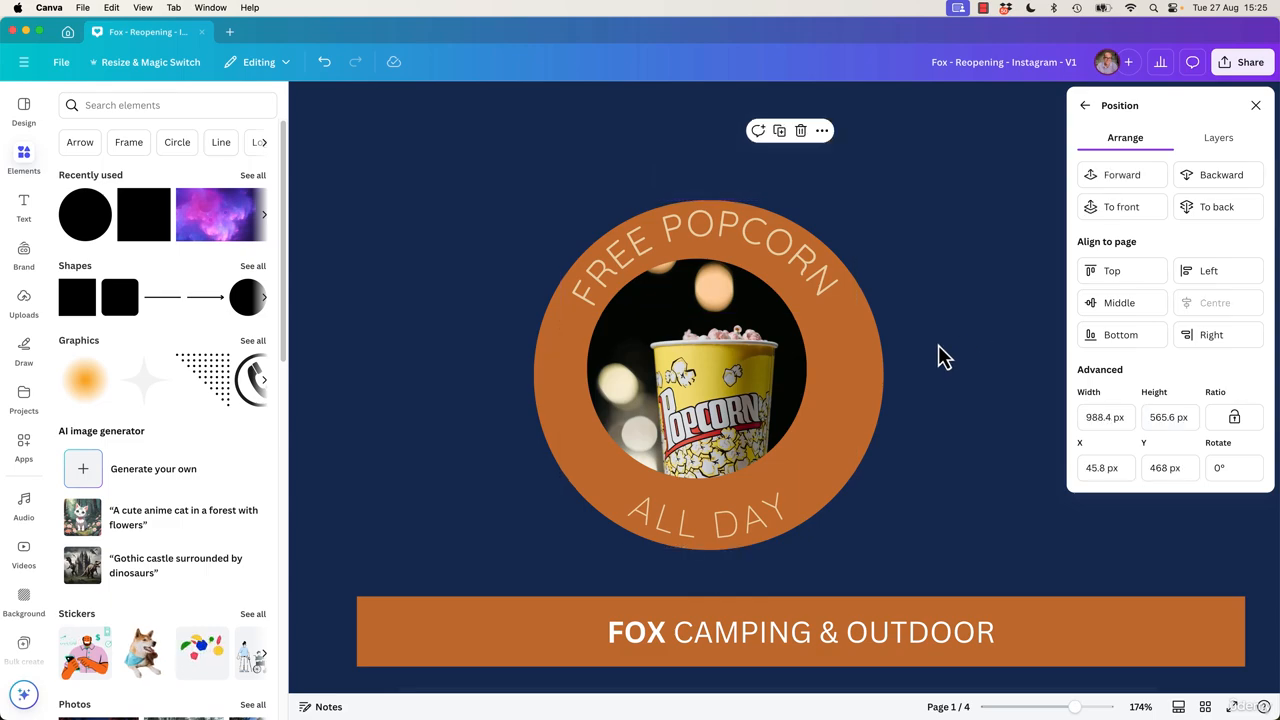
left_click_drag(810, 280, 671, 220)
key("super+z")
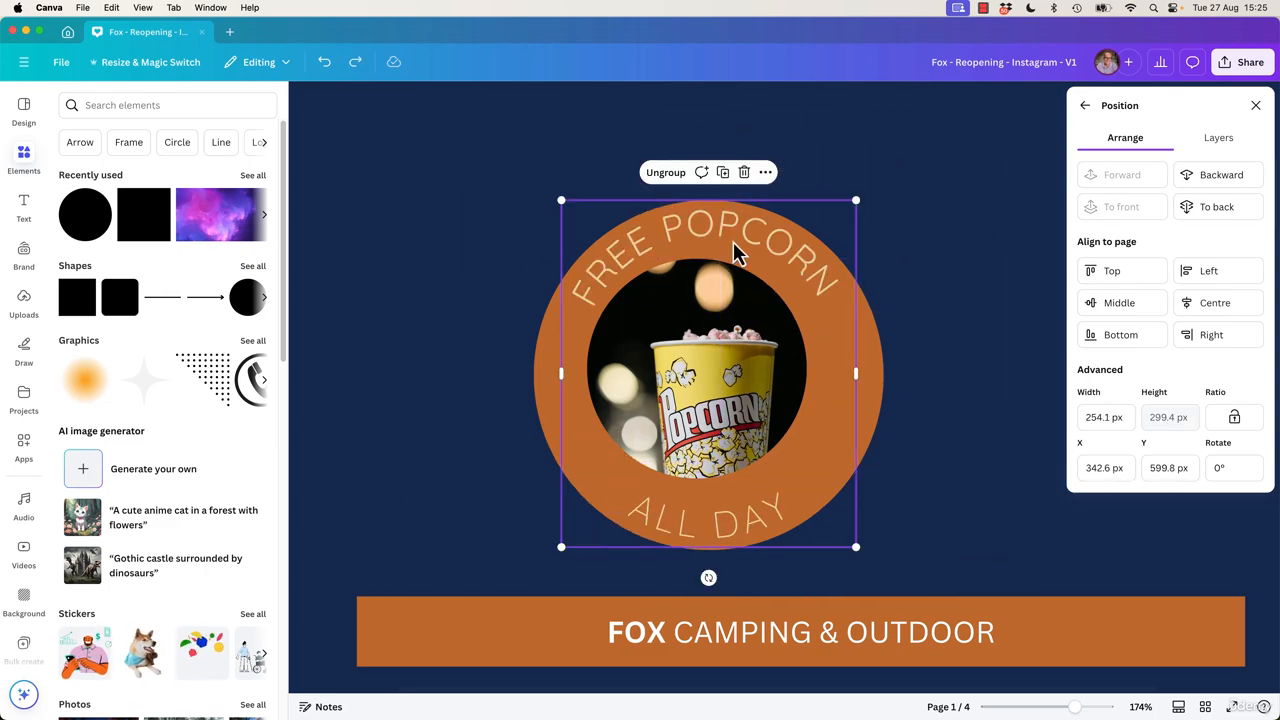
Replace the word POPCORN with COFFEE in the grouped curved text above the photo
double_click(712, 252)
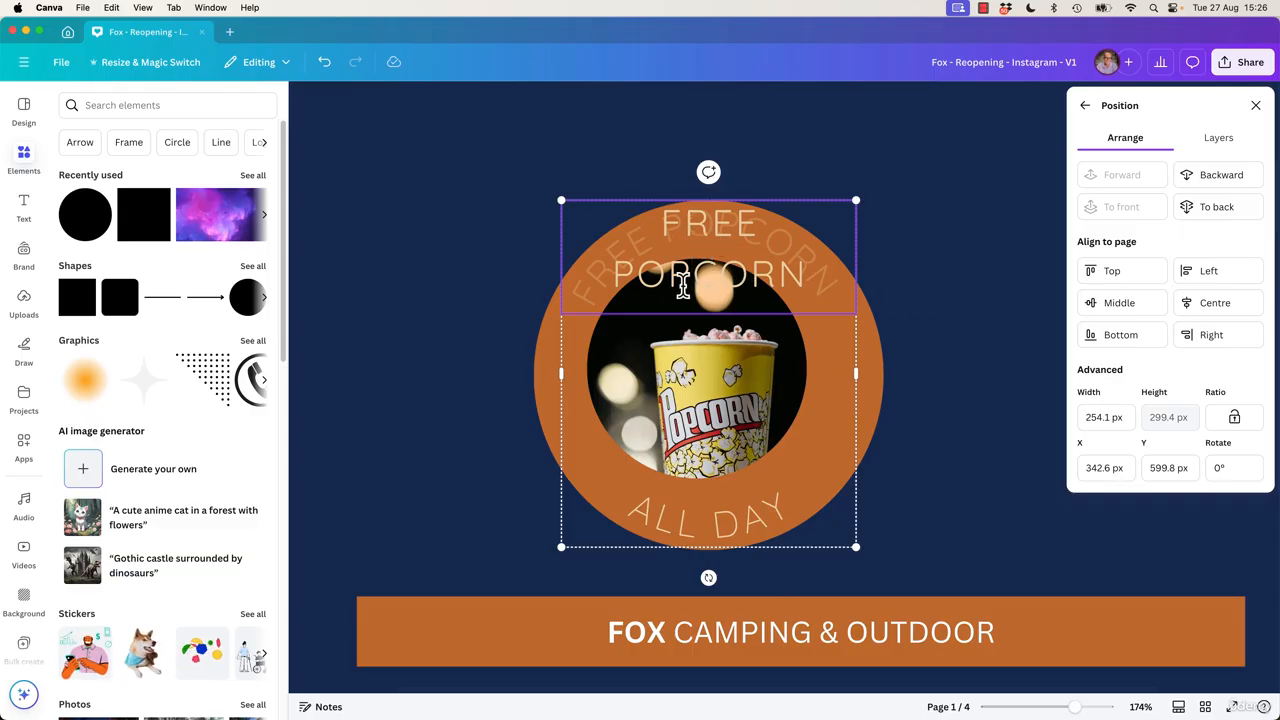
double_click(683, 285)
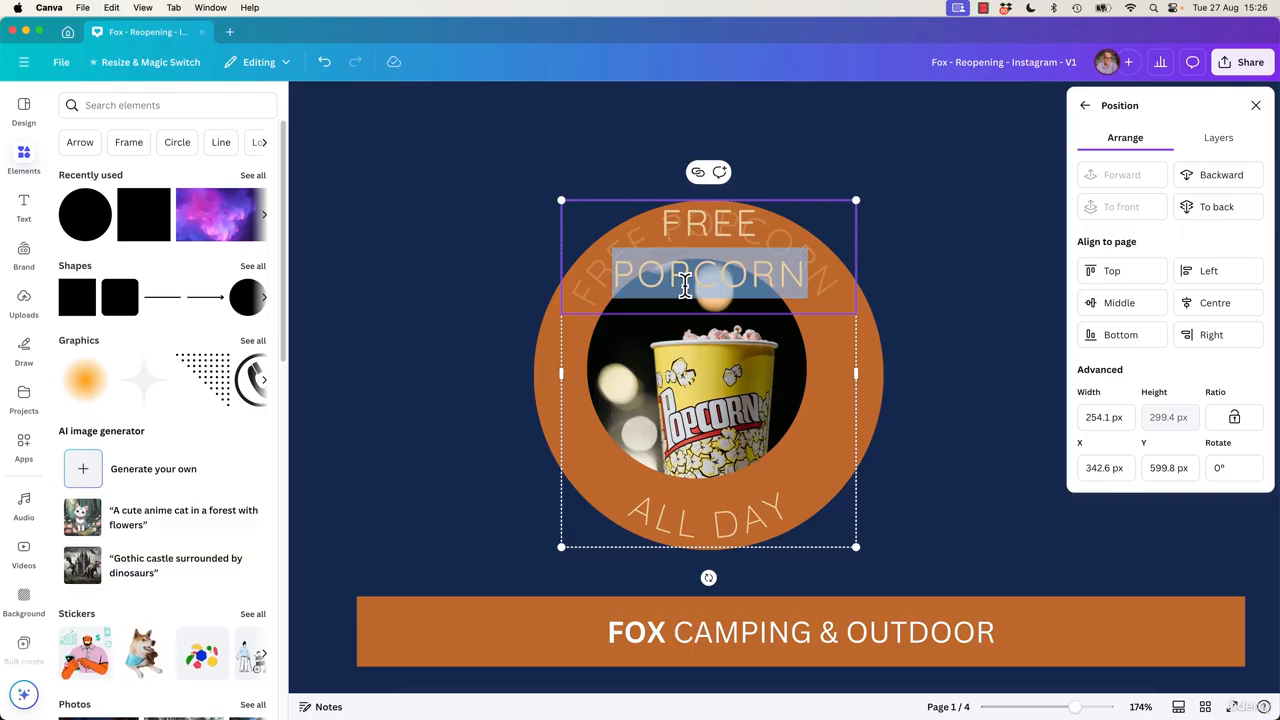
type("COFFEE")
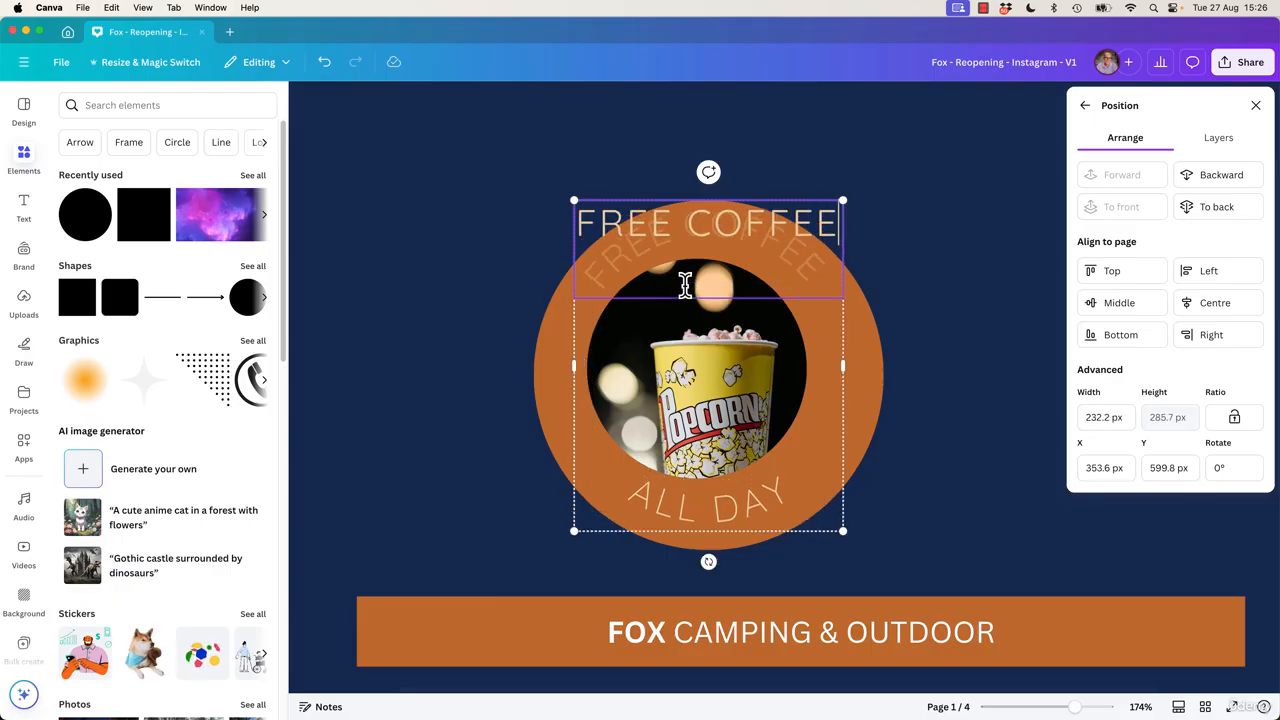
left_click(957, 350)
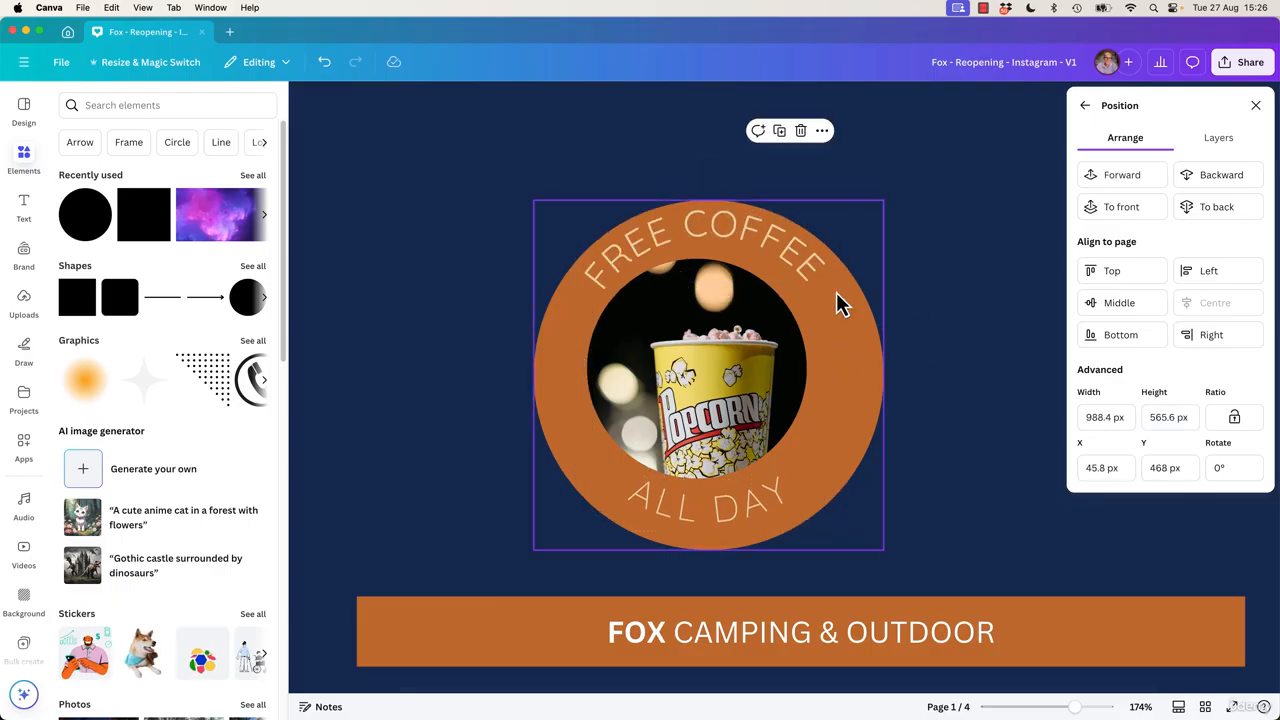
Ungroup the FREE COFFEE and ALL DAY texts
left_click(760, 240)
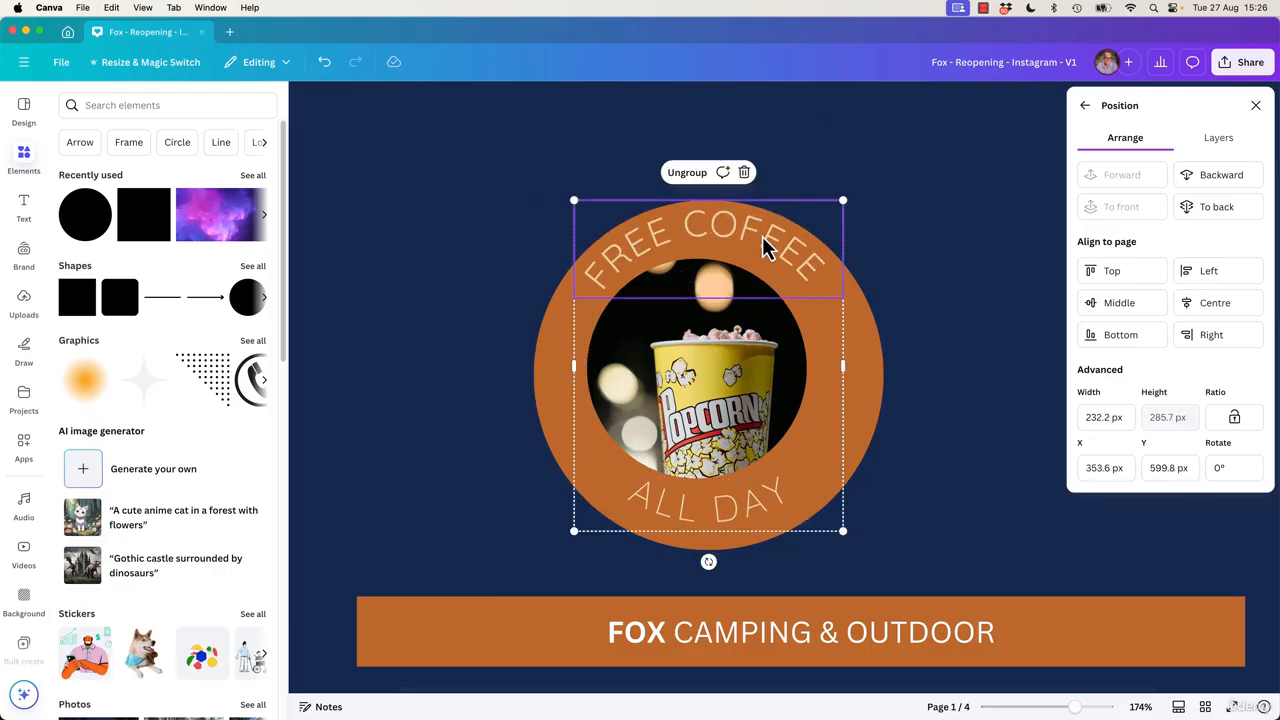
left_click(680, 176)
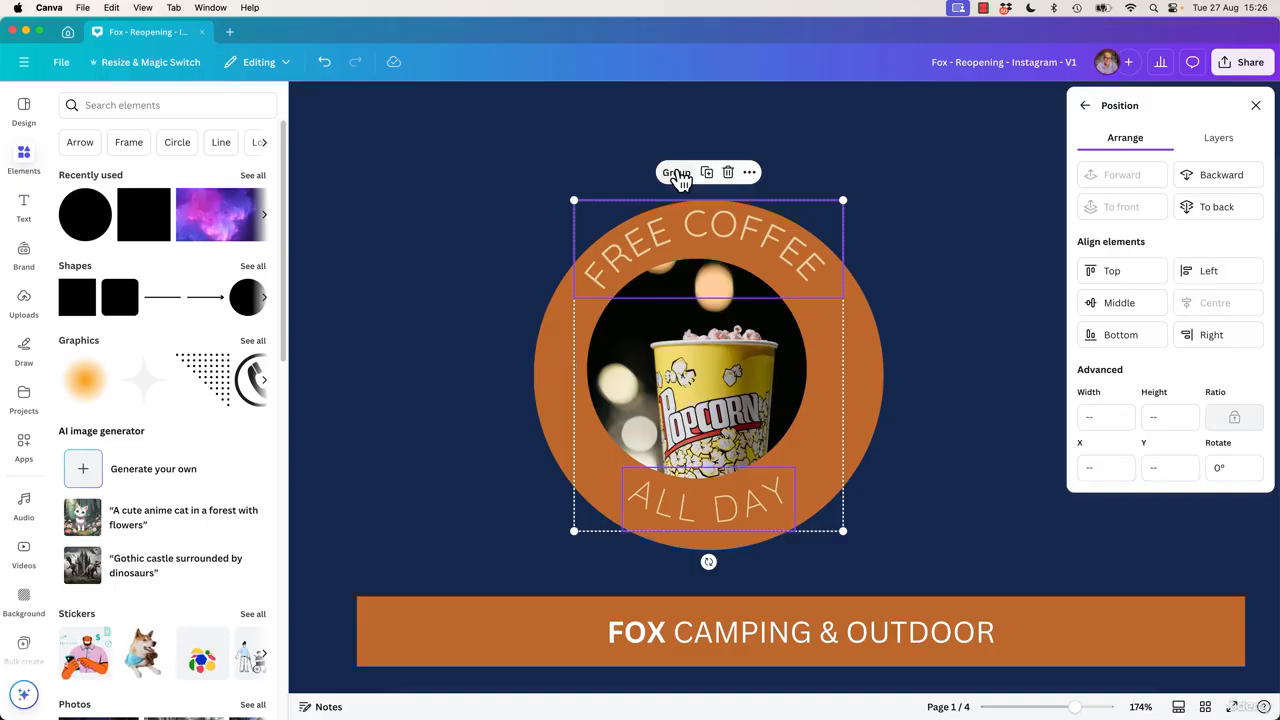
Regroup the two curved texts on the badge and ungroup them again
right_click(731, 243)
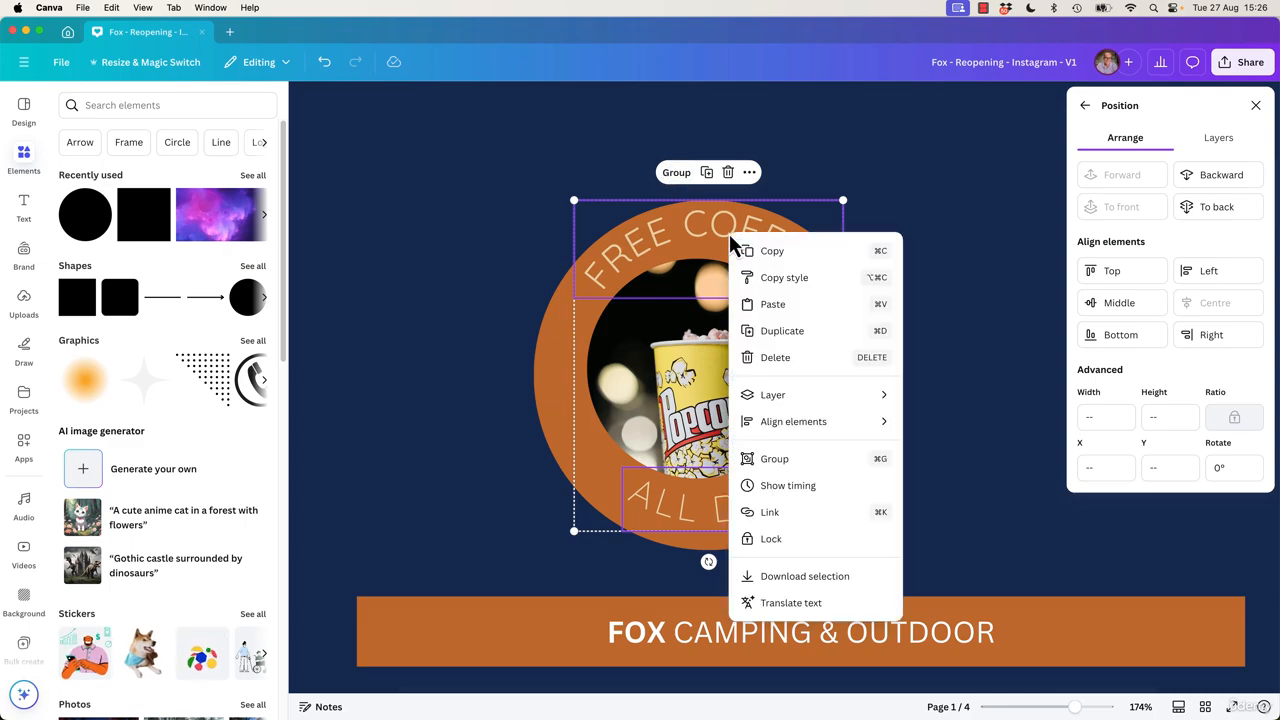
left_click(826, 464)
right_click(770, 264)
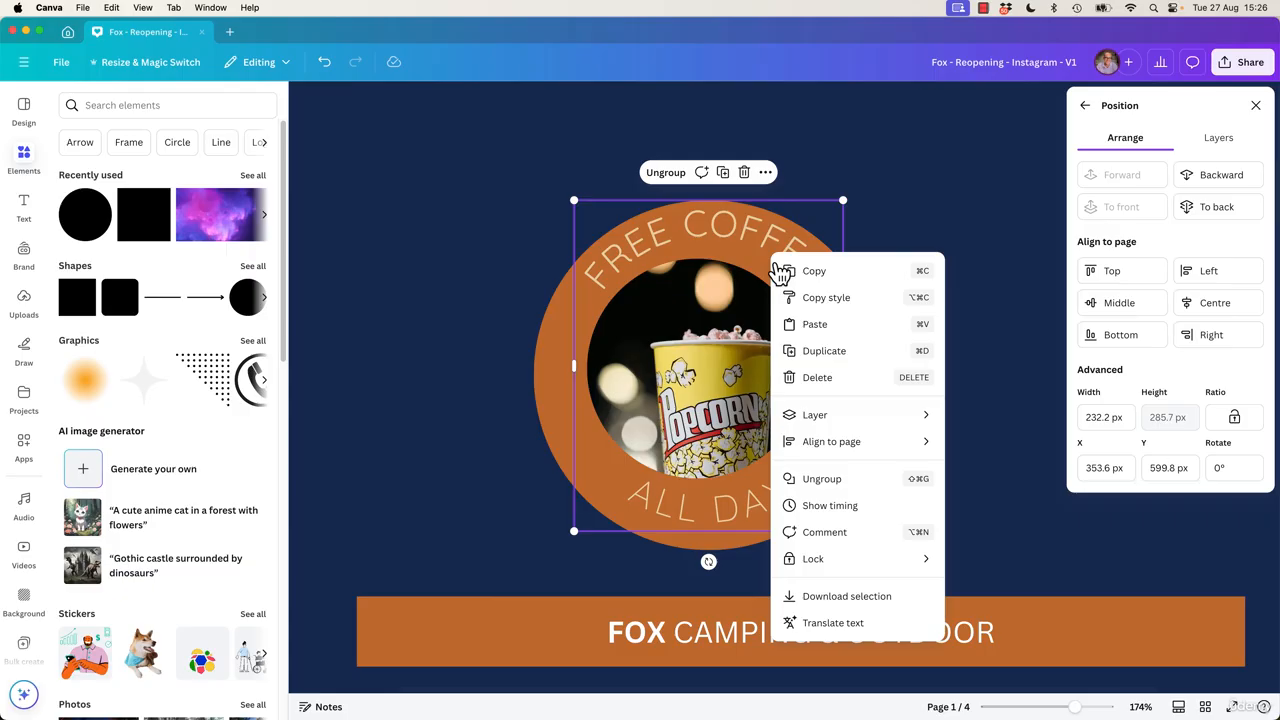
left_click(832, 480)
left_click(931, 452)
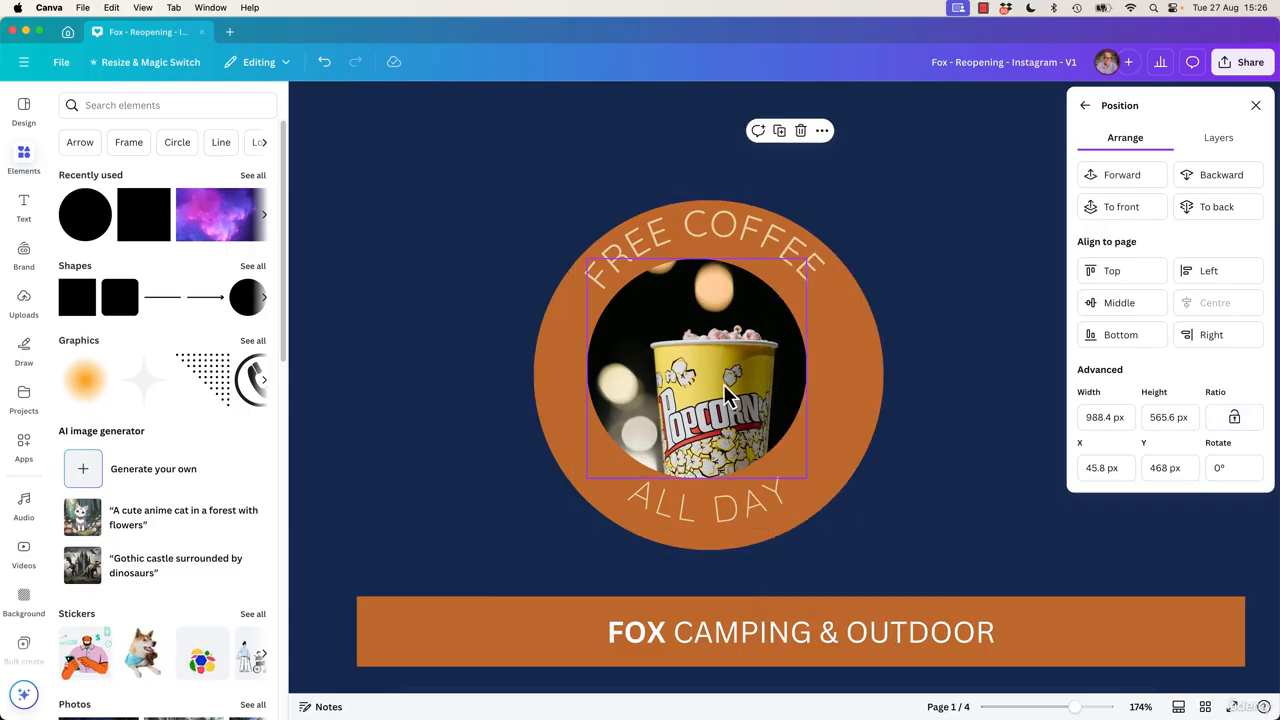
Align the round popcorn photo and the orange circle with each other, both middle and centre
left_click(765, 384)
left_click(836, 401, "shift")
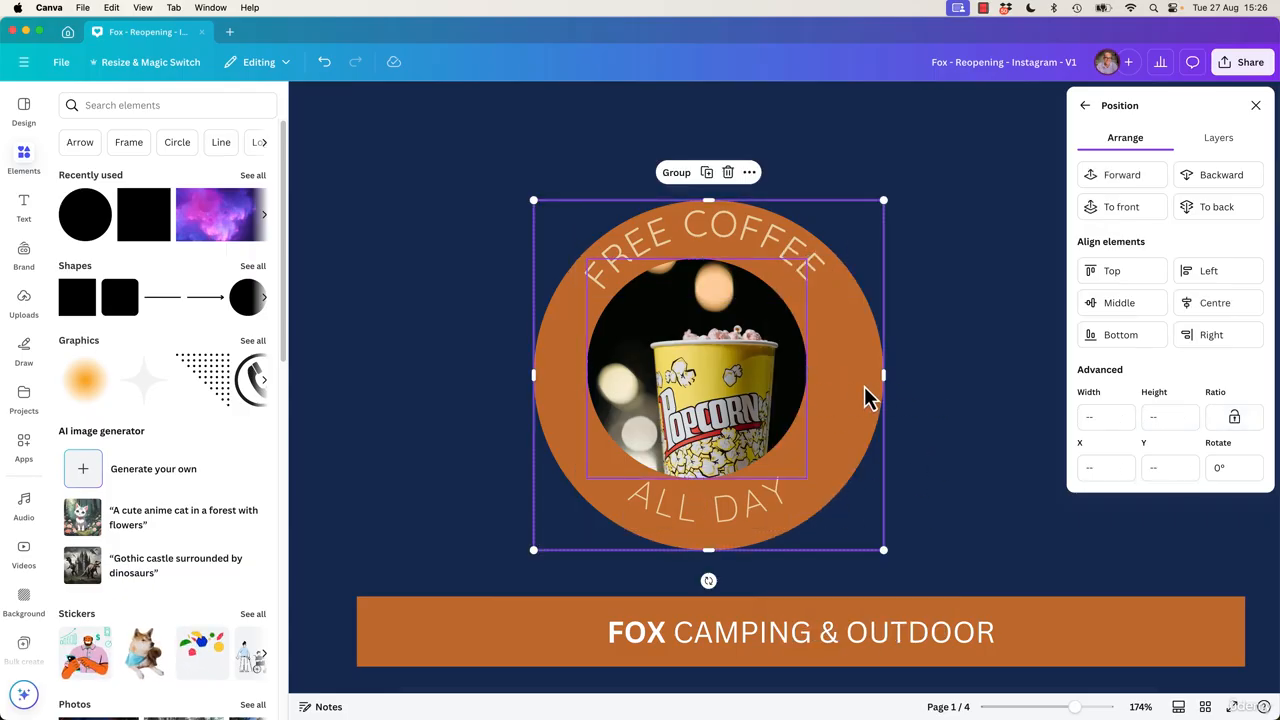
left_click_drag(848, 381, 896, 358)
key("super+z")
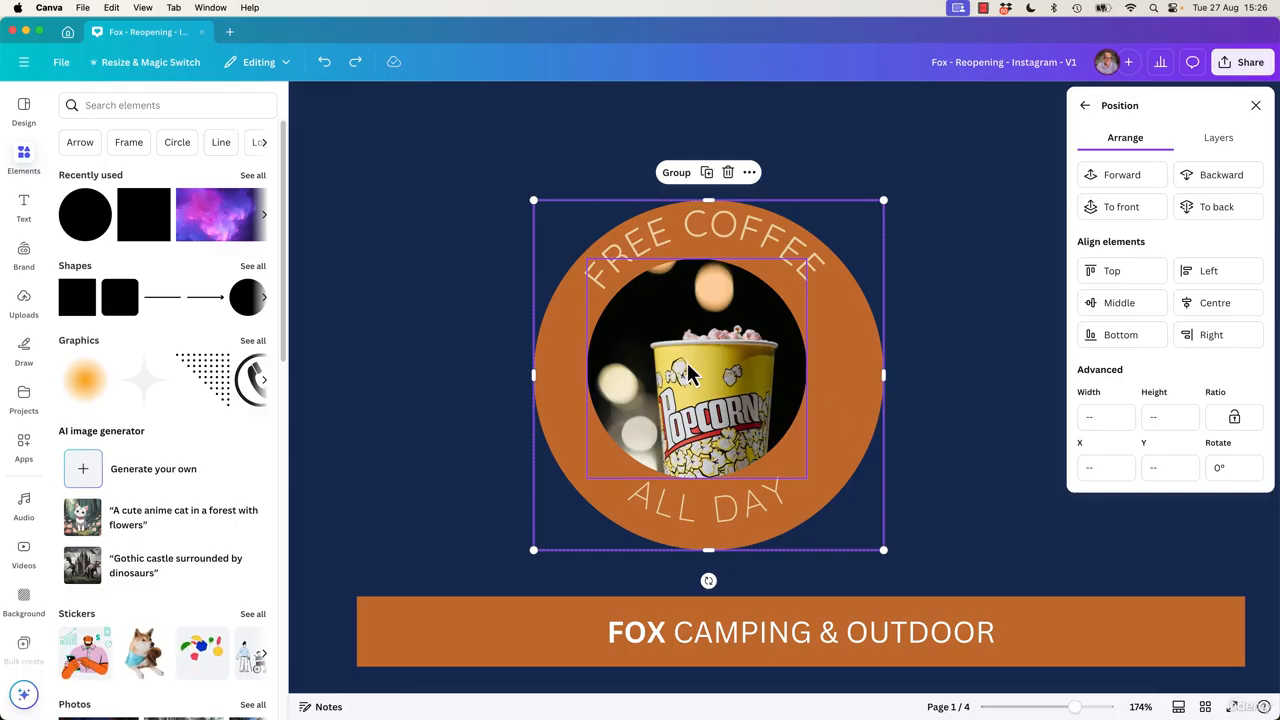
left_click(1107, 312)
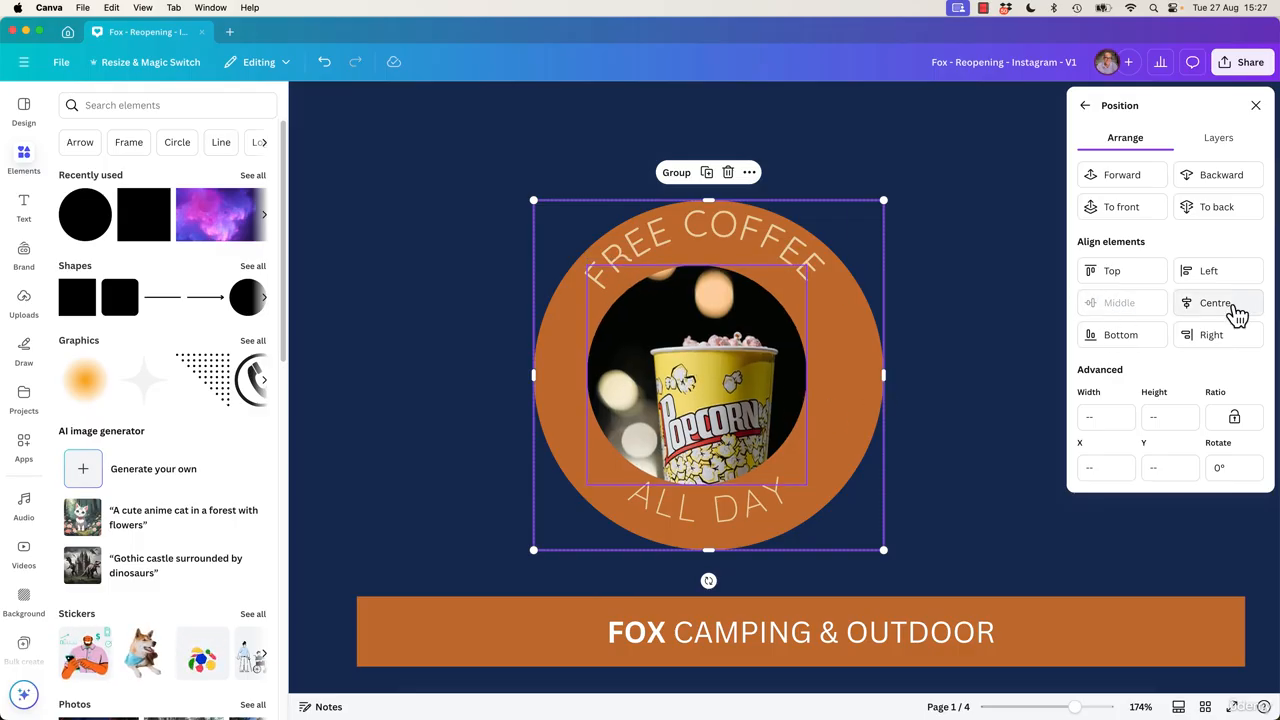
left_click(1230, 315)
Group the curved FREE COFFEE and ALL DAY texts and move the group off-centre, up and to the right of the badge
left_click(781, 256)
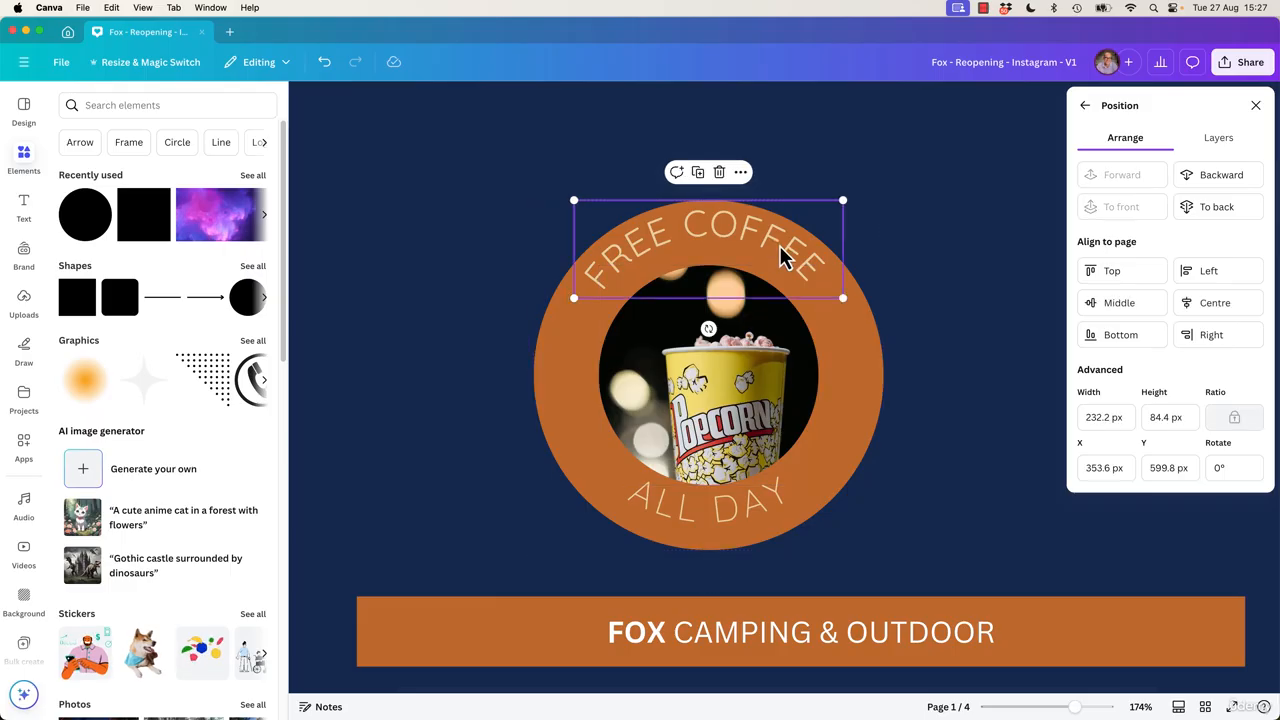
left_click(750, 522, "shift")
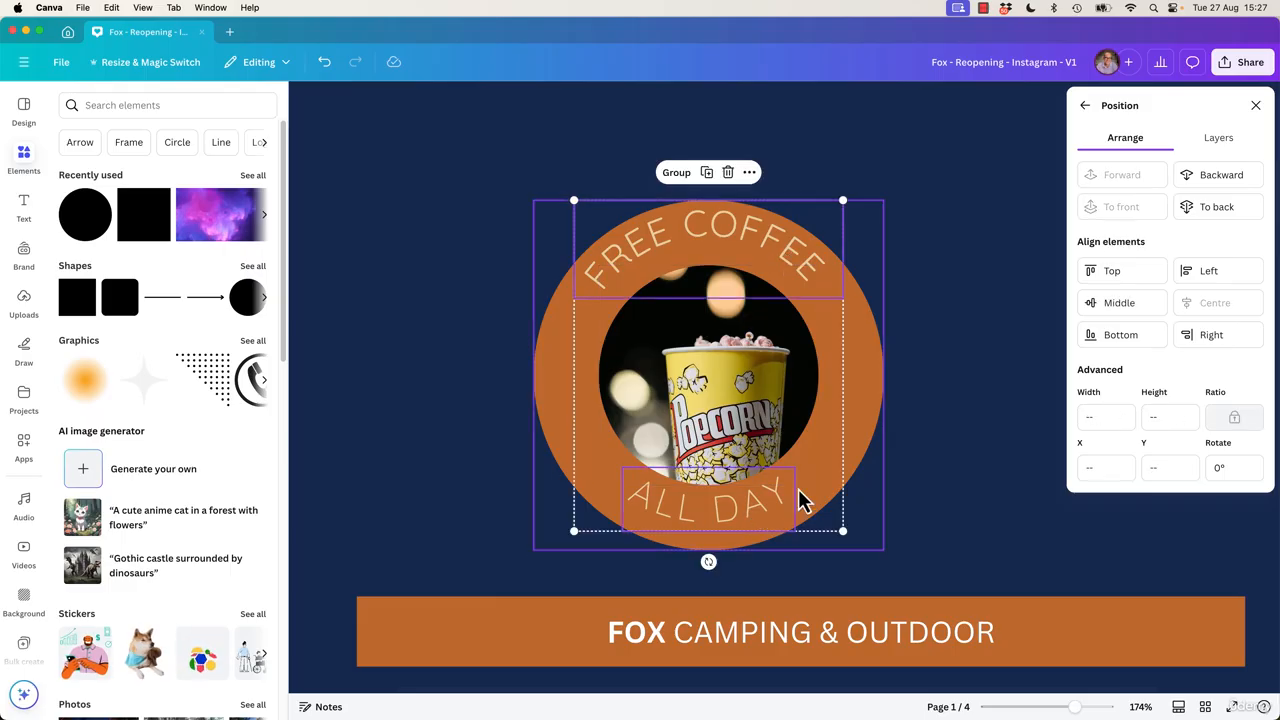
key("super+g")
left_click_drag(771, 245, 832, 199)
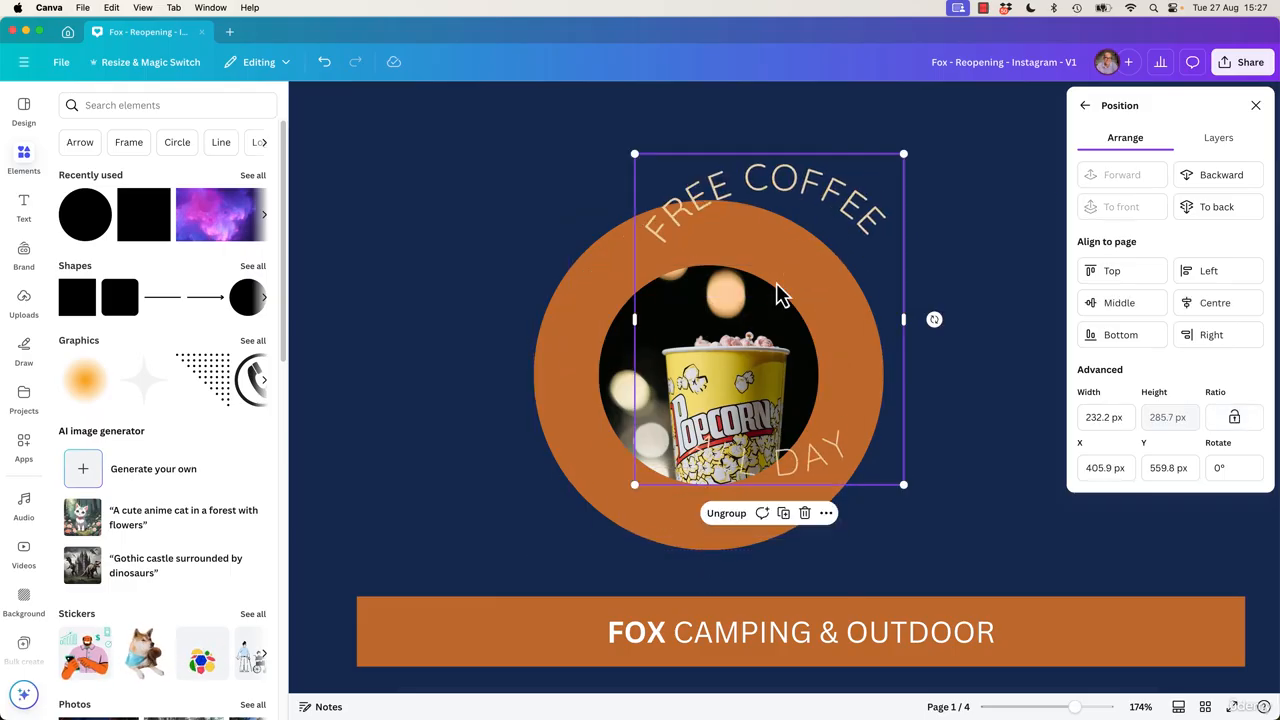
Align the curved text group, the round popcorn photo and the orange circle with each other, both middle and centre
left_click(551, 400, "shift")
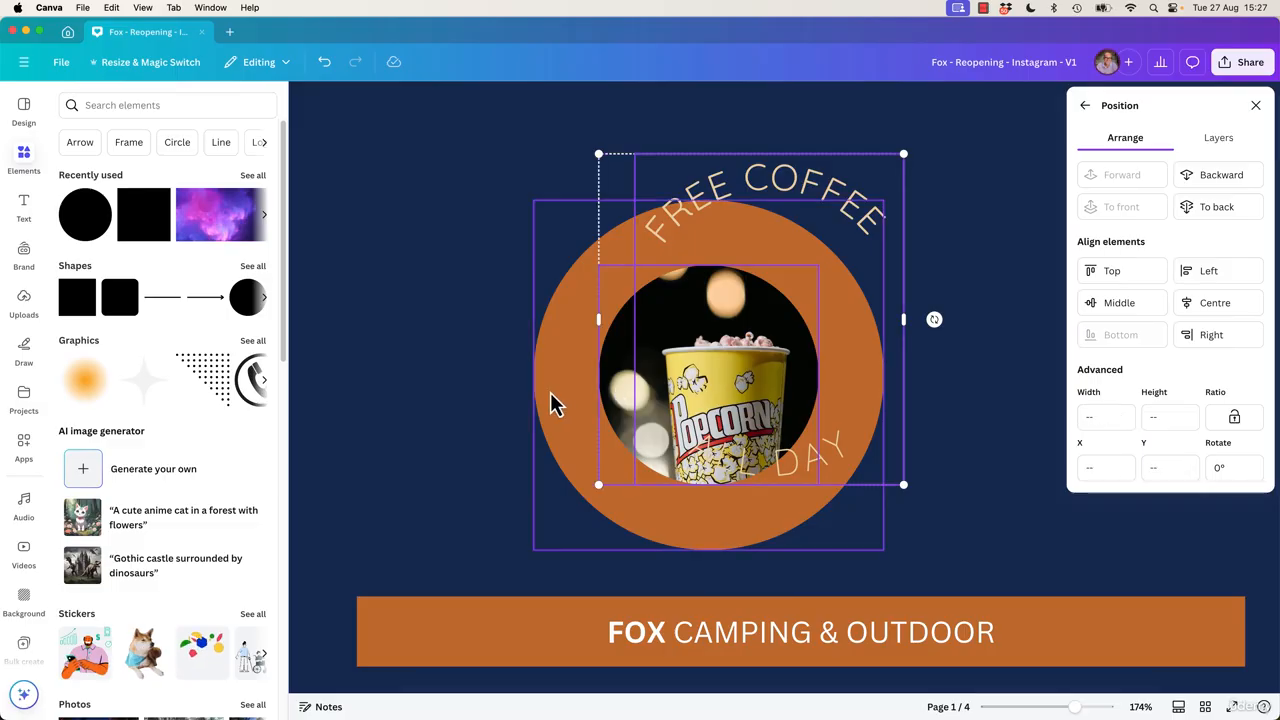
left_click(1119, 302)
left_click(1213, 302)
left_click(981, 369)
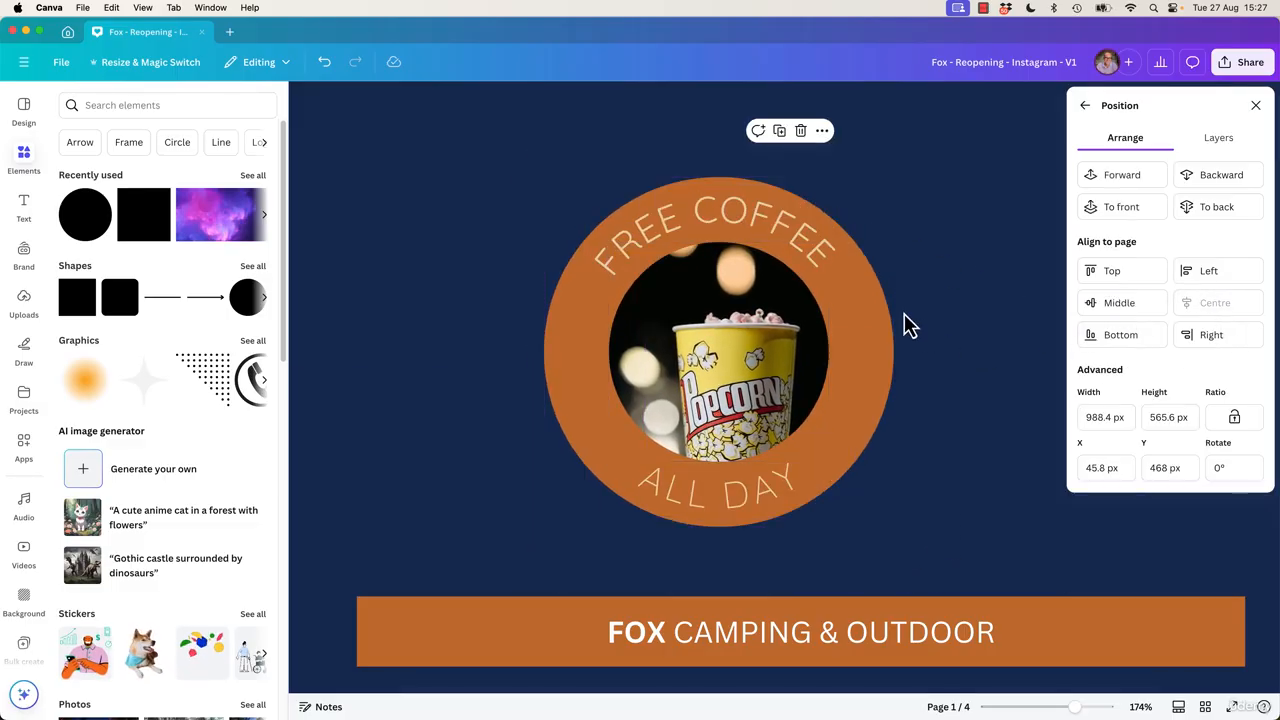
Ungroup the curved FREE COFFEE and ALL DAY texts on the aligned badge
left_click(790, 246)
left_click(699, 162)
left_click(975, 284)
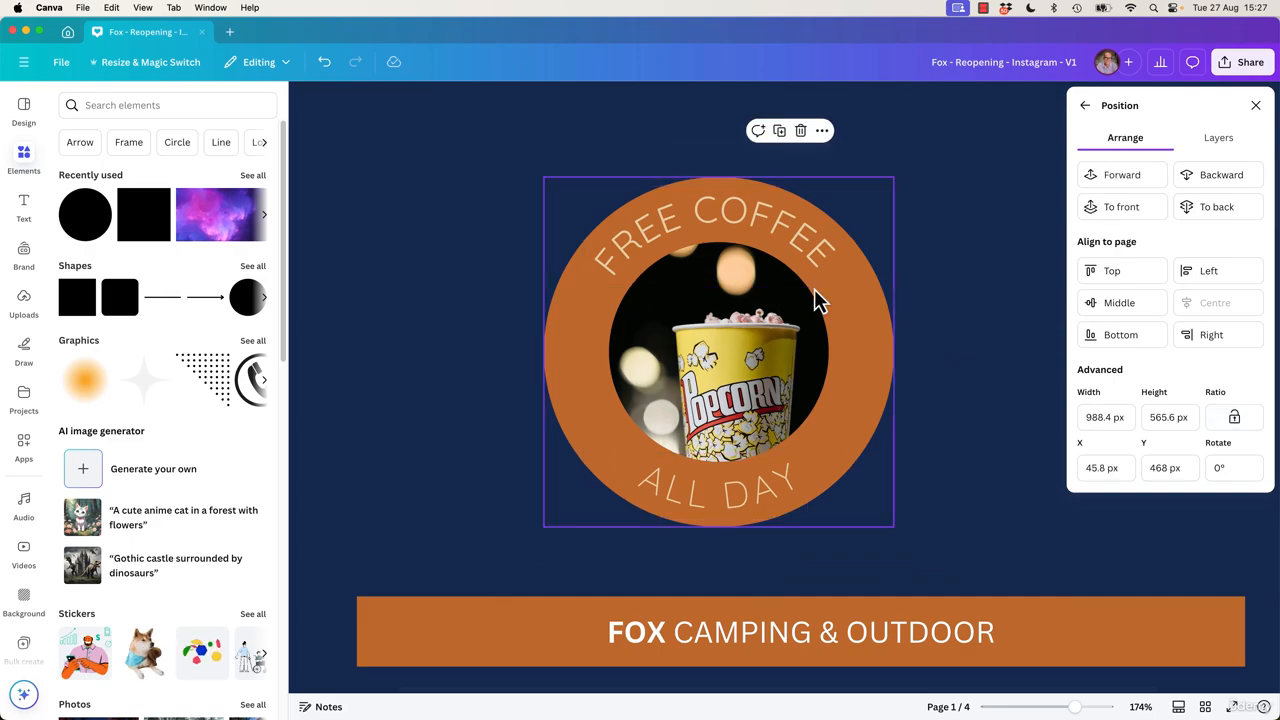
Try aligning the two separate curved texts, the popcorn photo and the orange circle to the middle, and undo the alignment
left_click(798, 237)
left_click(795, 345, "shift")
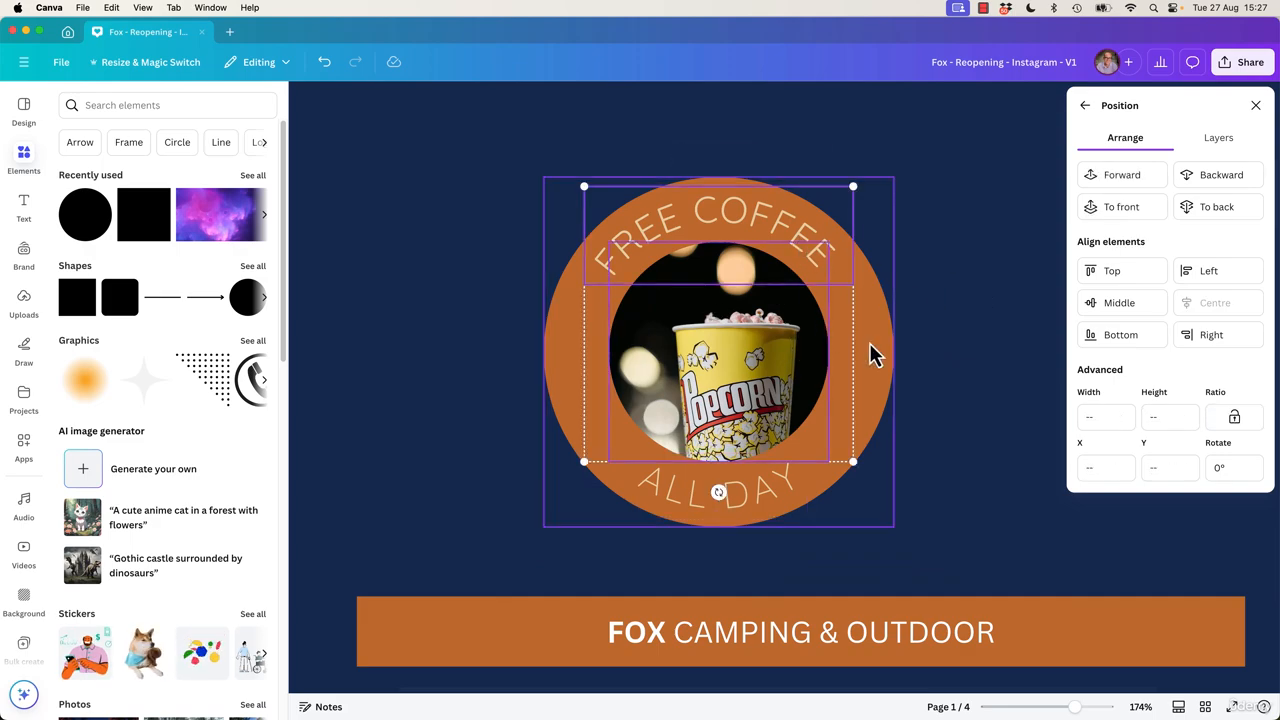
left_click(869, 344, "shift")
left_click(762, 503, "shift")
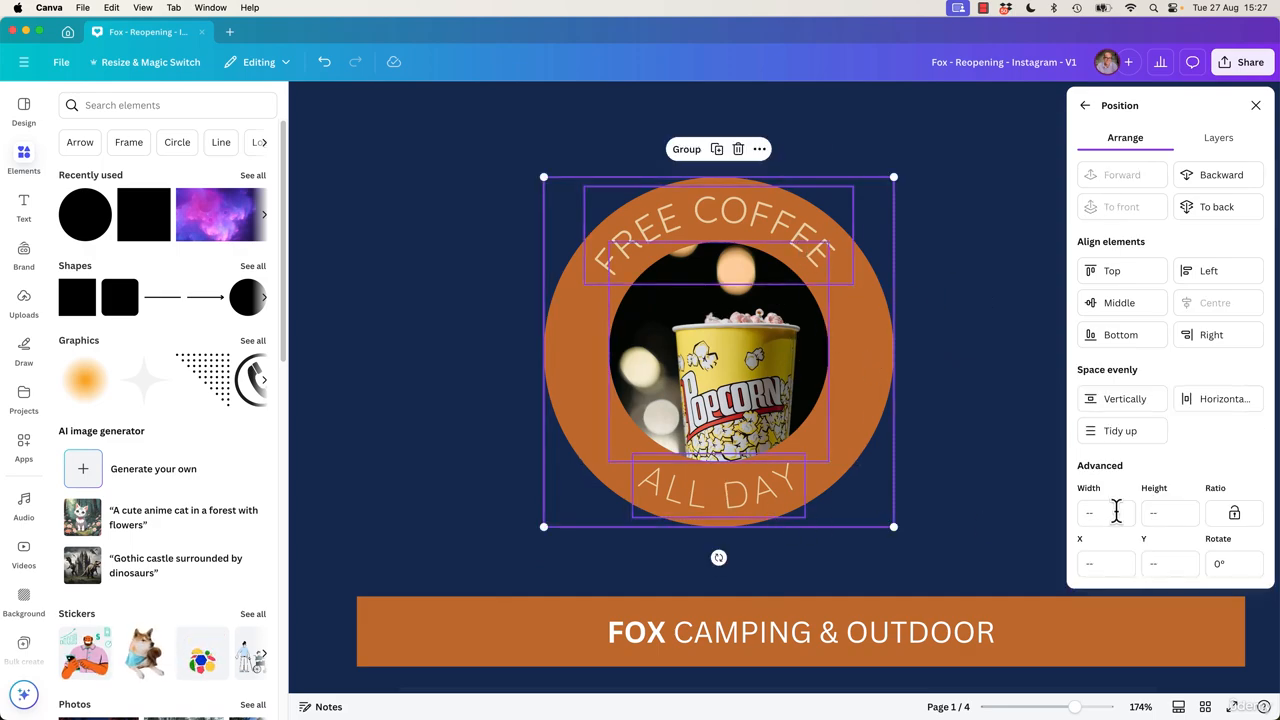
left_click(1133, 302)
left_click(977, 493)
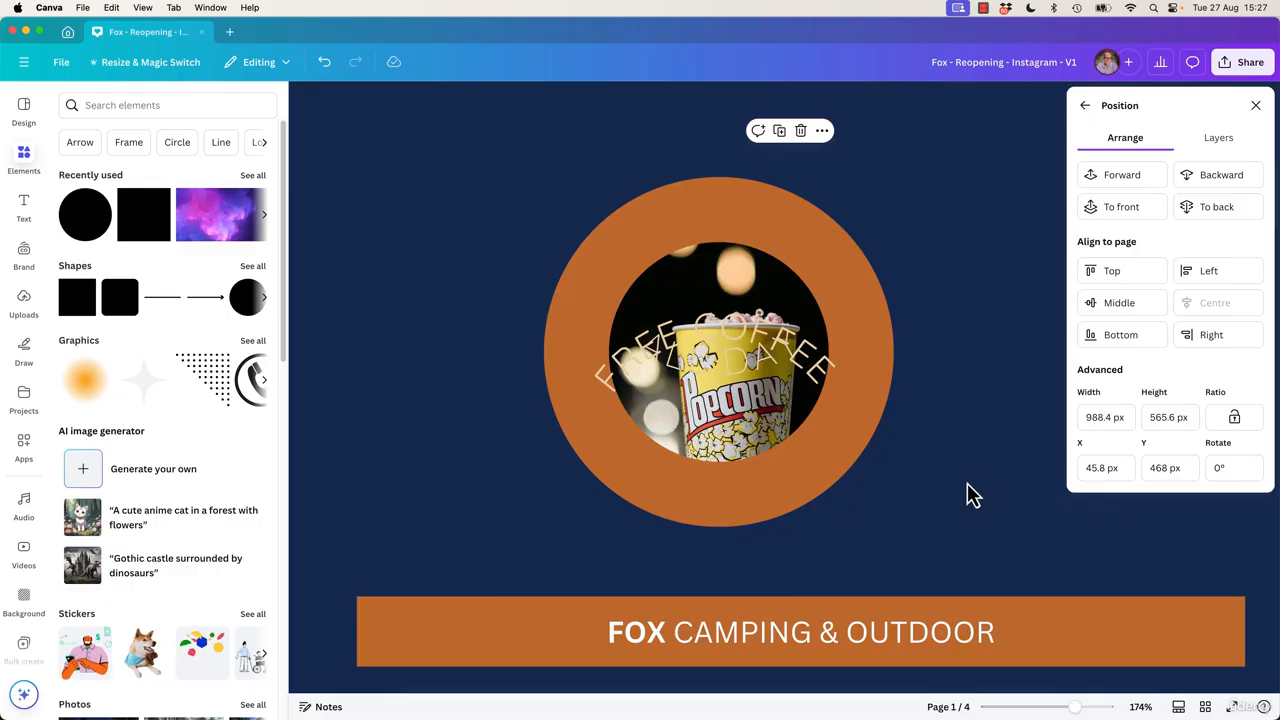
key("super+z")
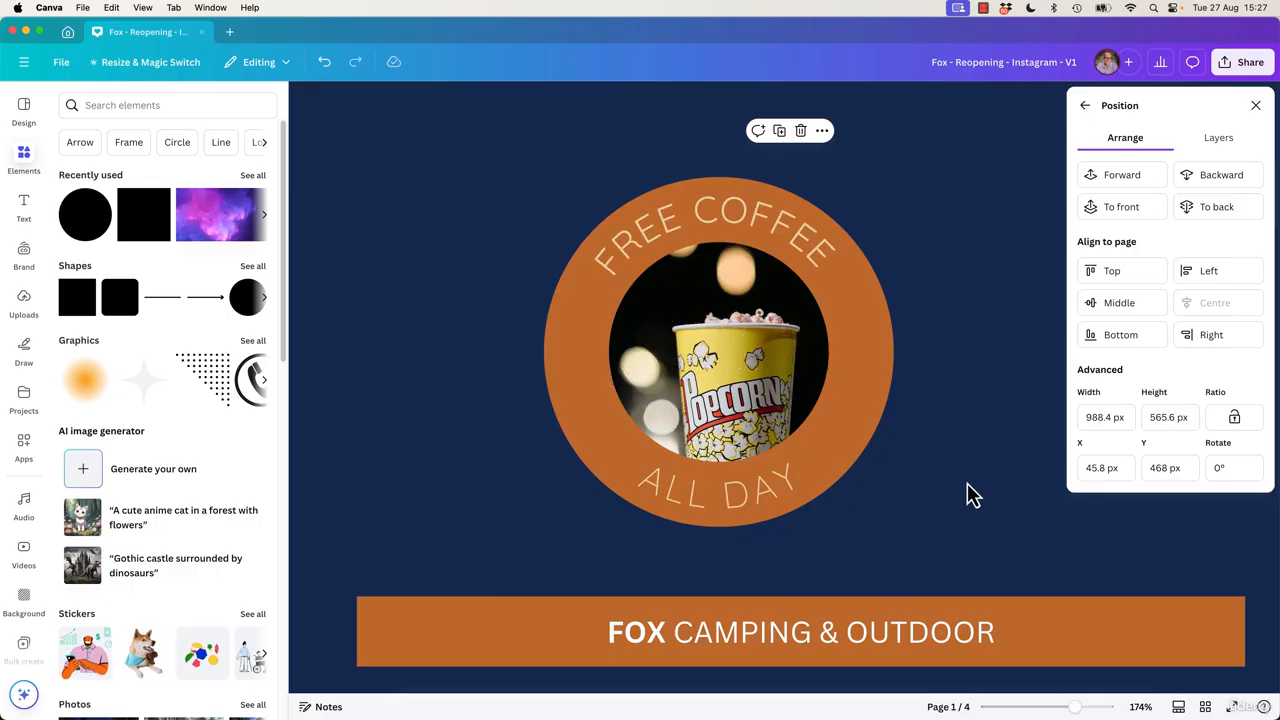
left_click(766, 257)
left_click(771, 474, "shift")
left_click(809, 466, "shift")
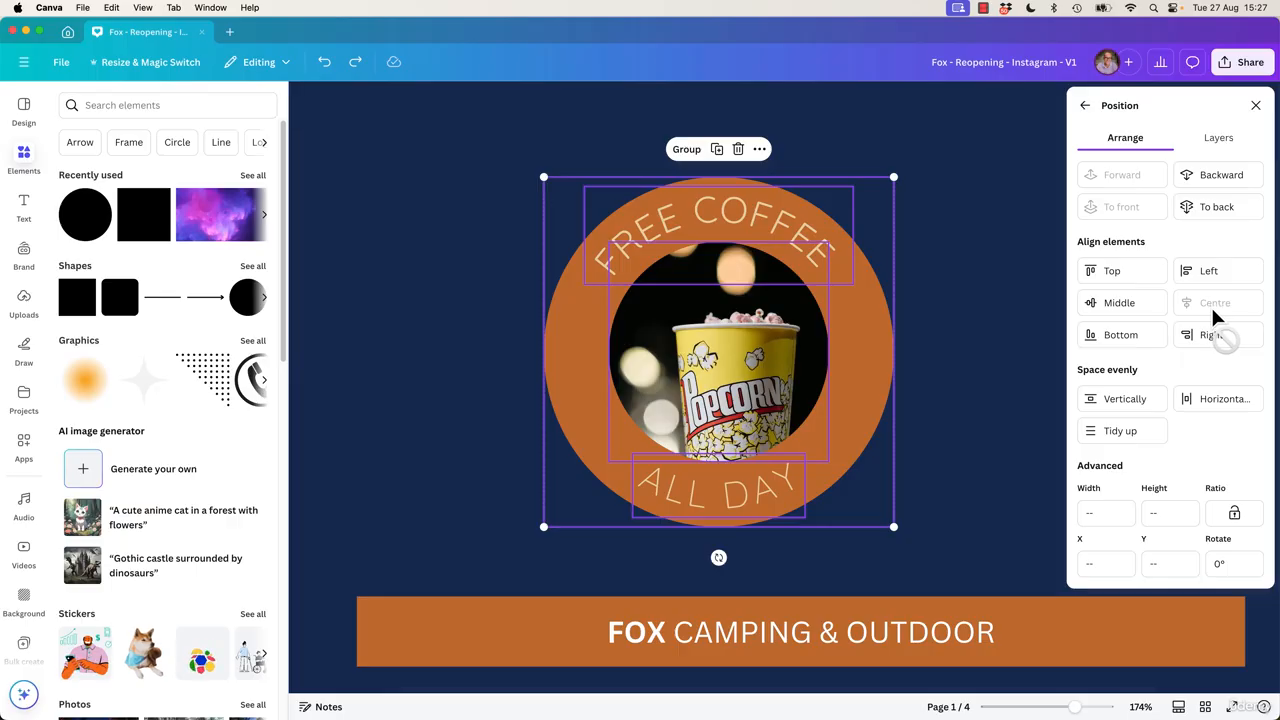
left_click(966, 349)
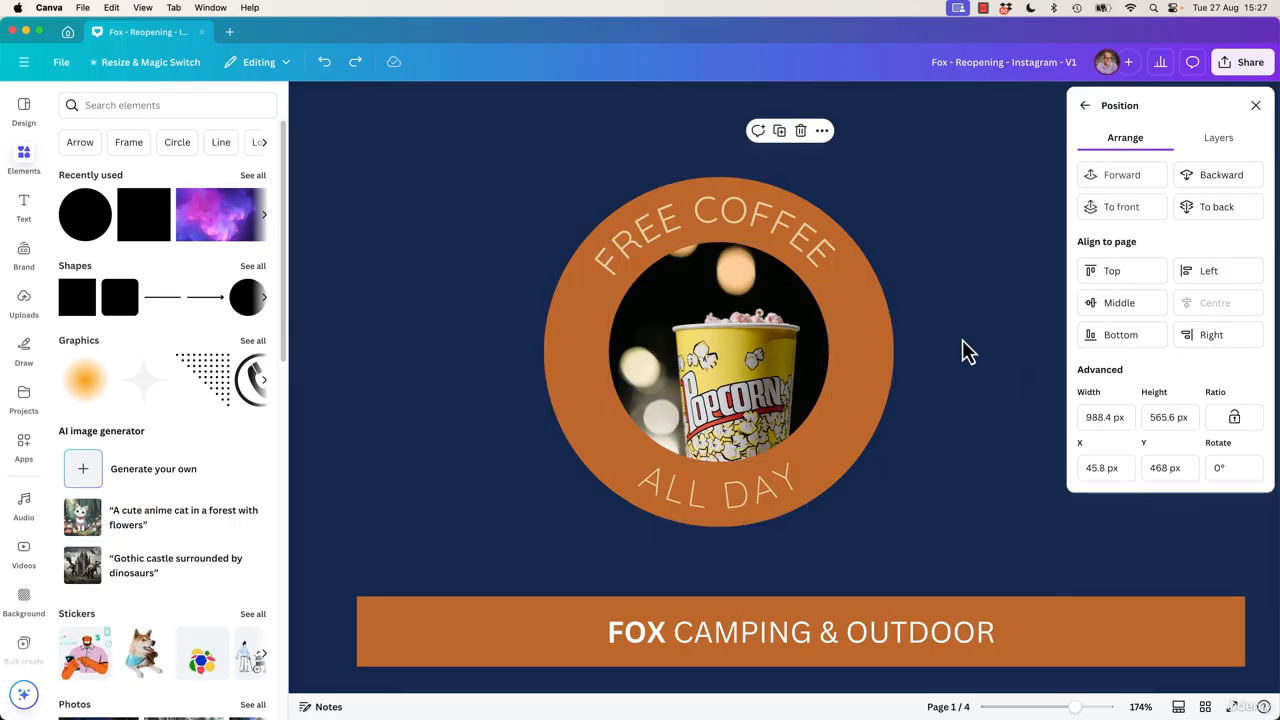
Group the FREE COFFEE and ALL DAY texts back together
left_click(826, 282)
left_click(783, 512, "shift")
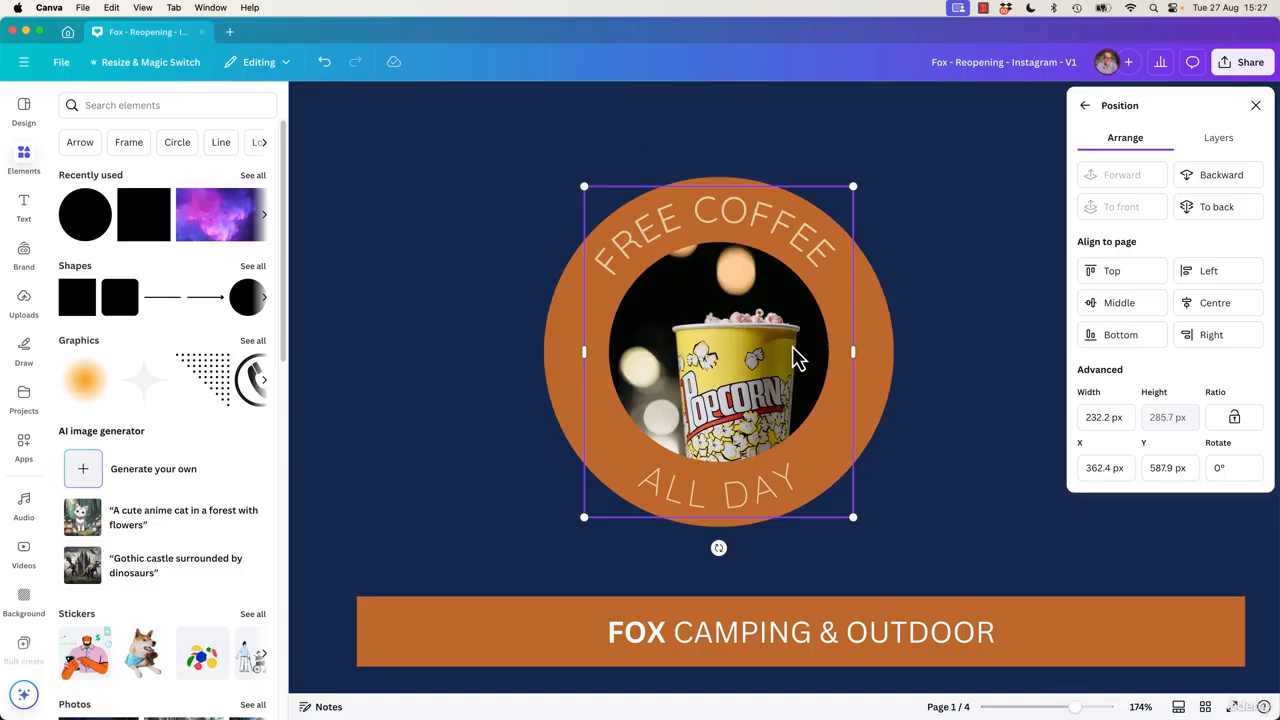
Try grouping the curved text group with the orange circle and moving it aside, and undo these changes
left_click(882, 358)
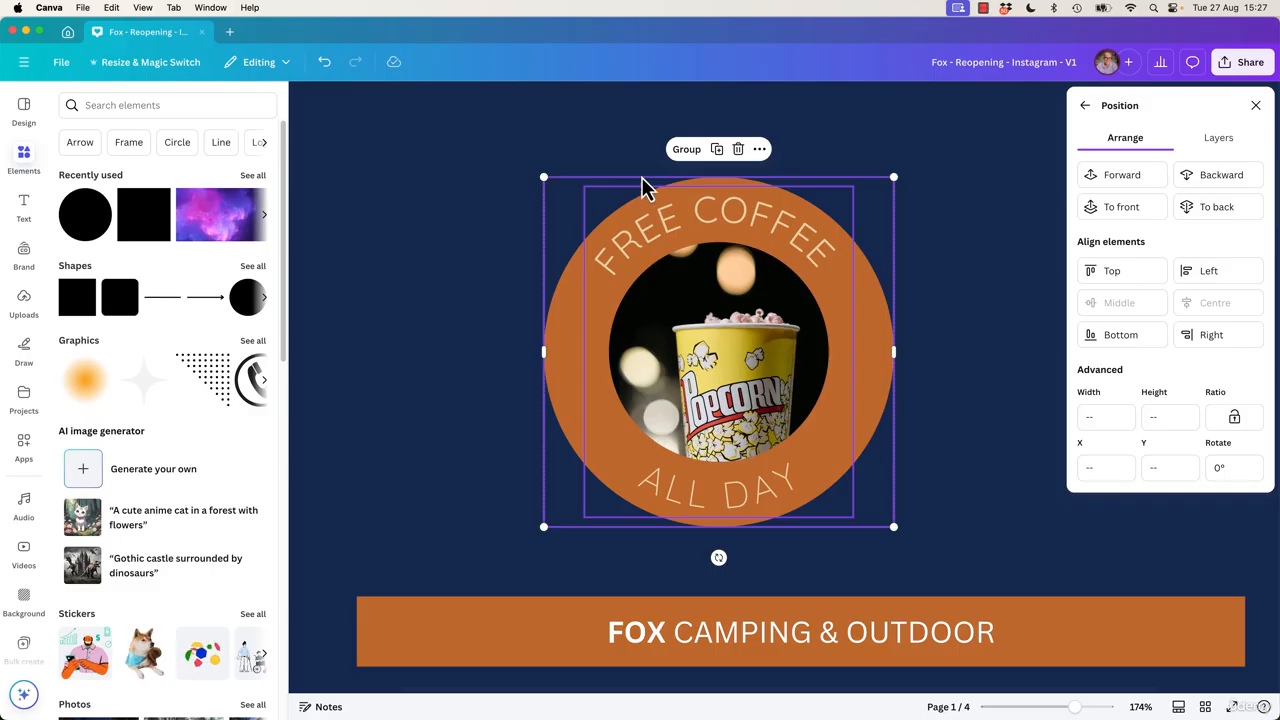
left_click(685, 149)
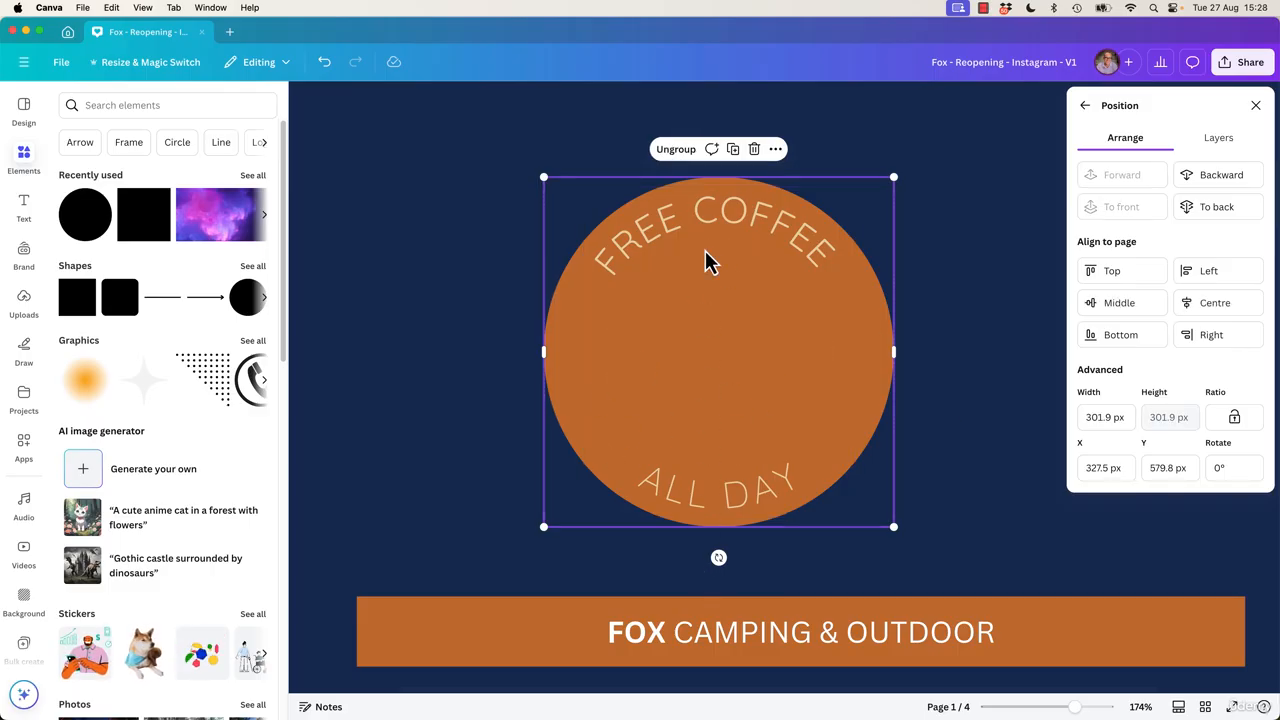
left_click_drag(706, 263, 970, 414)
key("super+z")
key("super+z")
key("super+z")
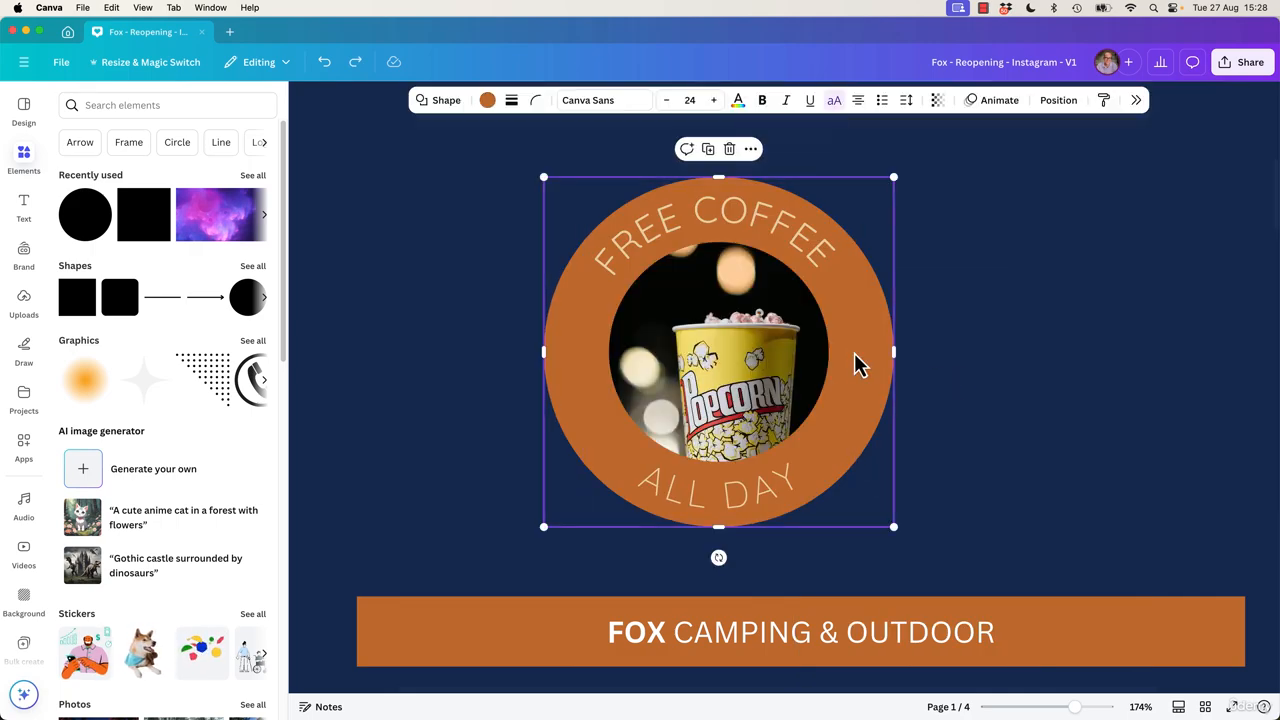
Try moving the orange circle and curved text group around the photo, undo each attempt, and deselect them
left_click_drag(854, 363, 854, 403)
left_click(775, 355, "shift")
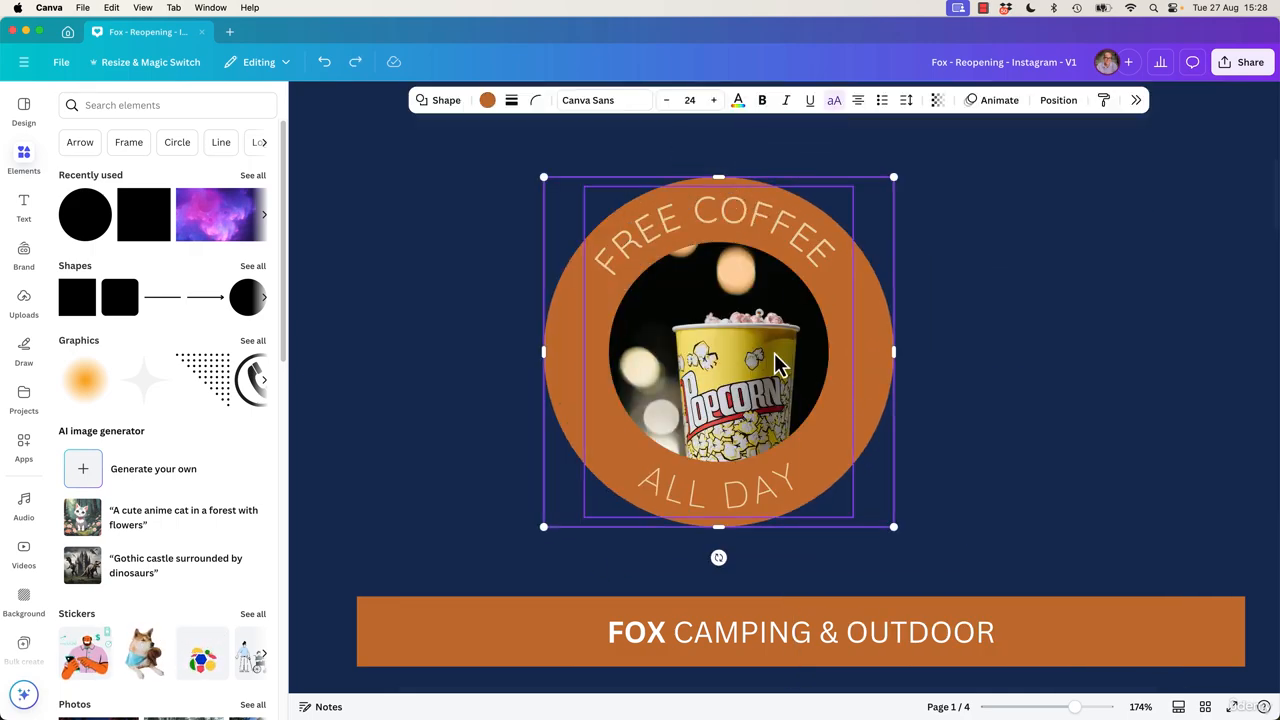
left_click_drag(706, 324, 882, 376)
key("super+z")
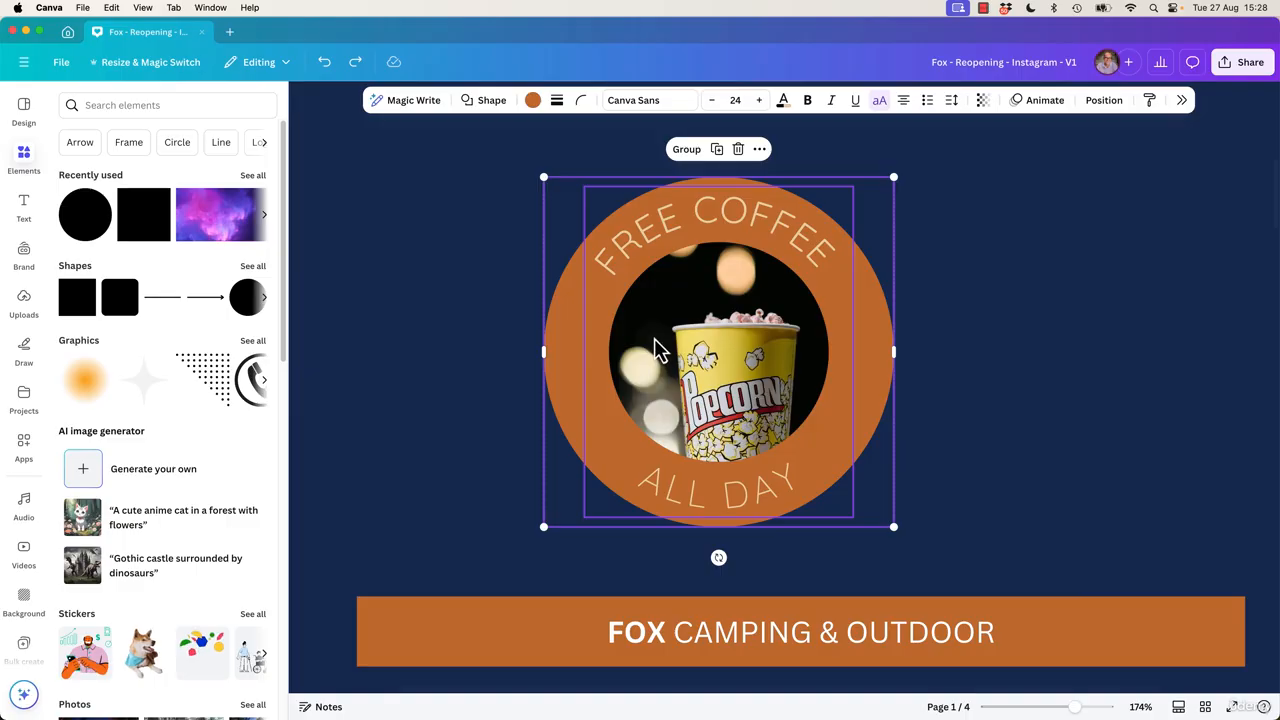
left_click_drag(630, 329, 728, 368)
key("super+z")
key("super+g")
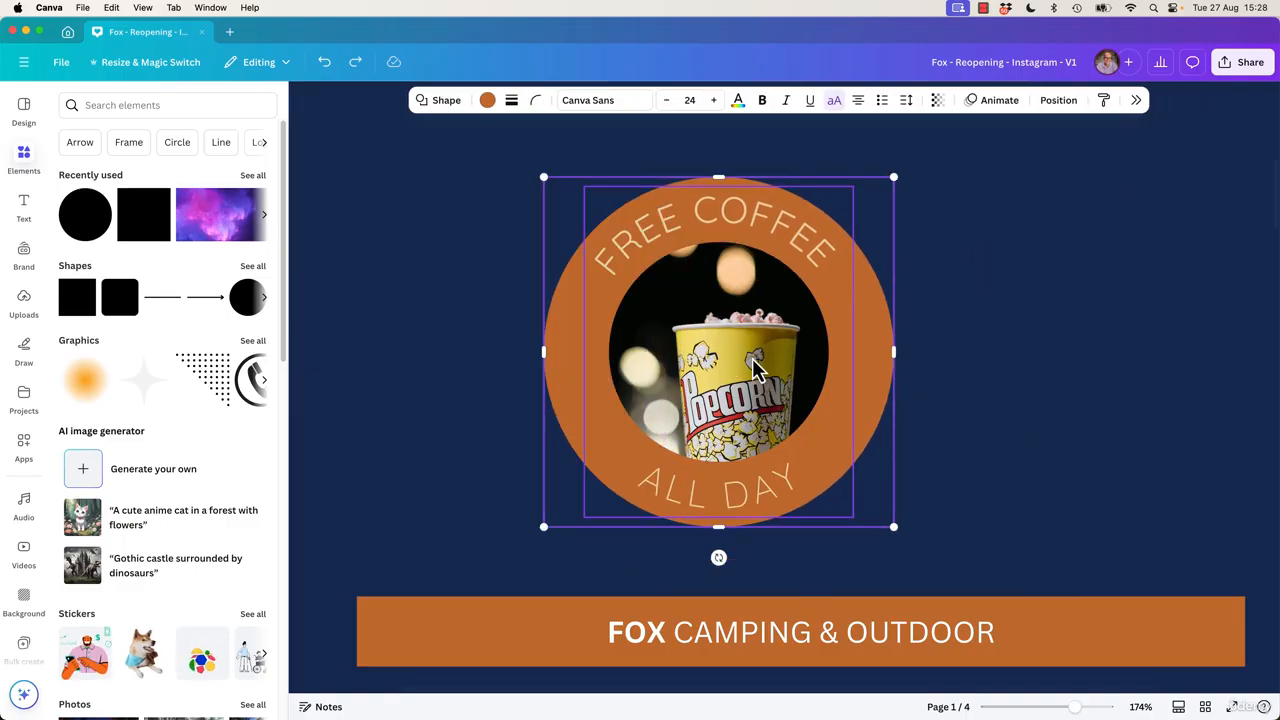
left_click_drag(610, 279, 736, 359)
key("super+z")
left_click(959, 370)
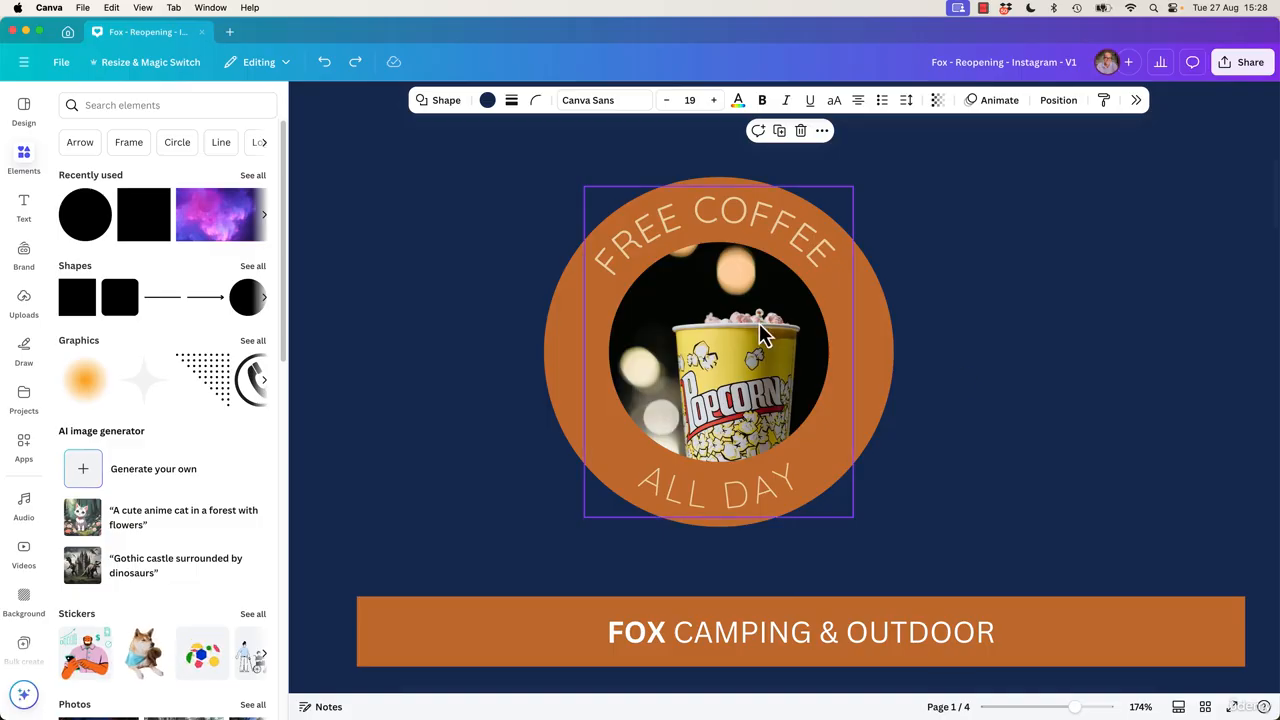
Move the curved text group's layer directly beneath the round popcorn photo in the layer order
left_click(776, 240)
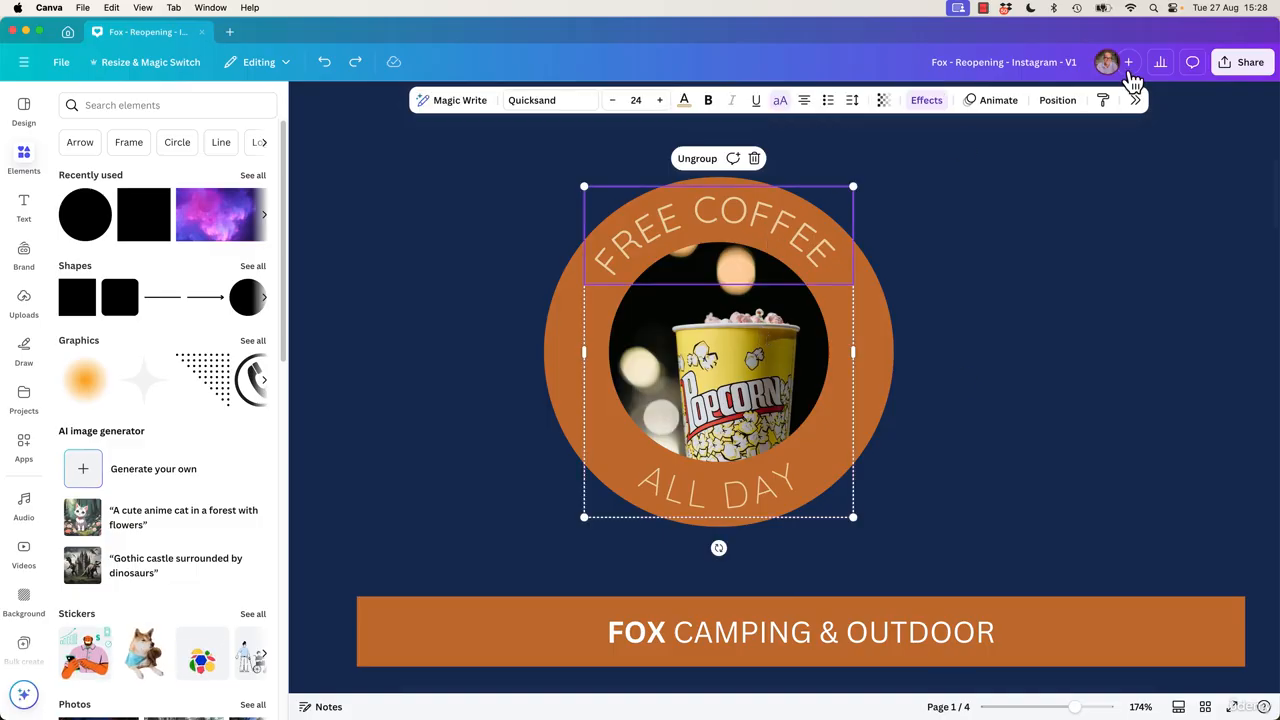
left_click(1057, 100)
left_click(1218, 138)
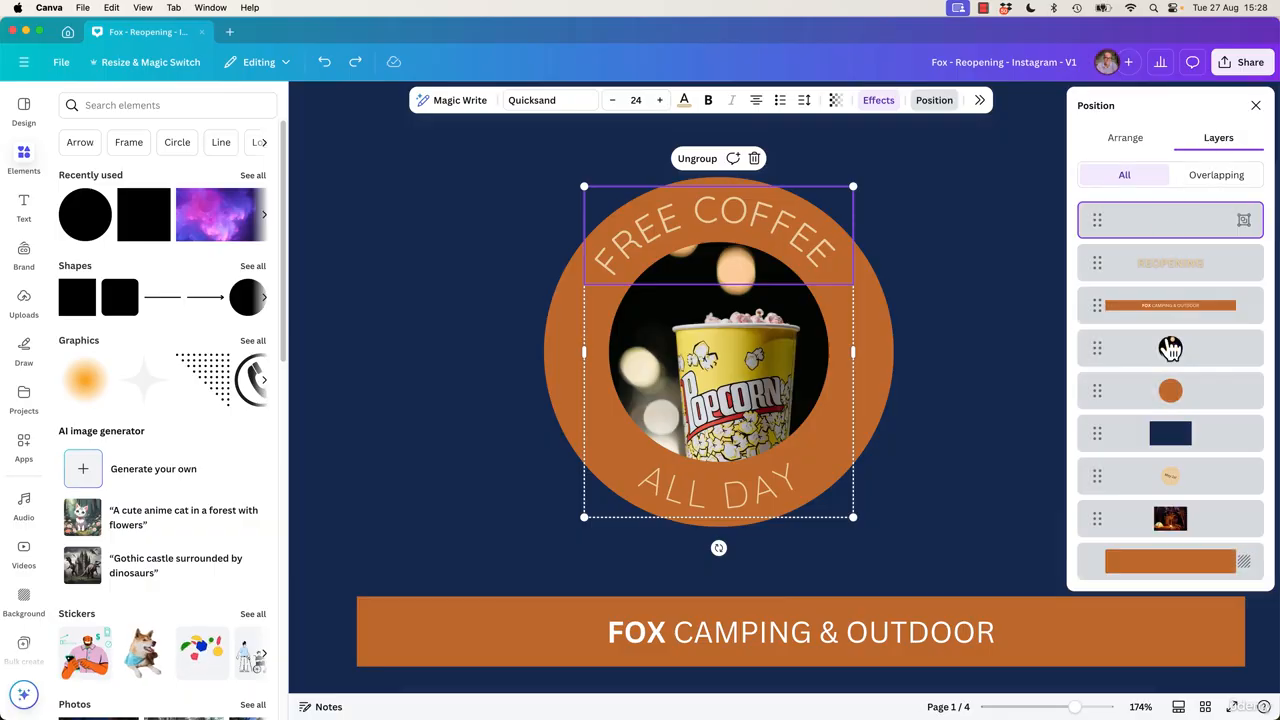
left_click_drag(1168, 231, 1166, 350)
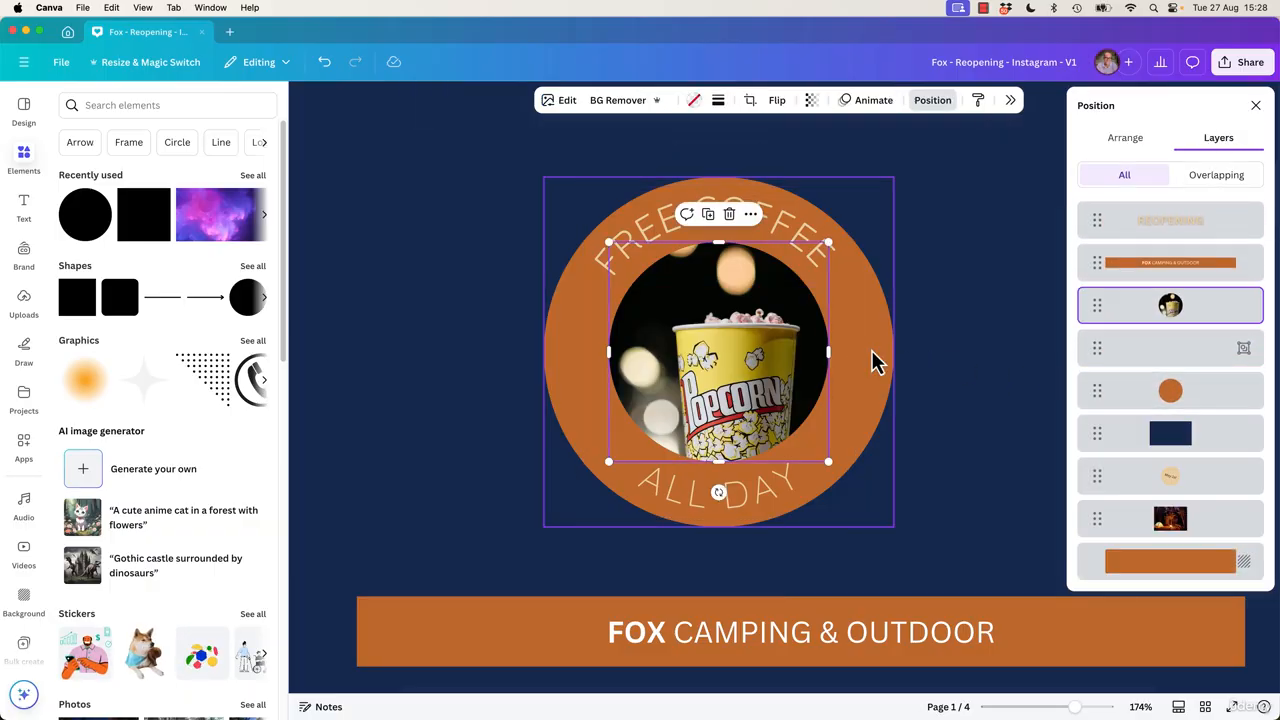
Group the popcorn photo, curved text group and orange circle, and revert both the grouping and the layer reordering
left_click(800, 234, "shift")
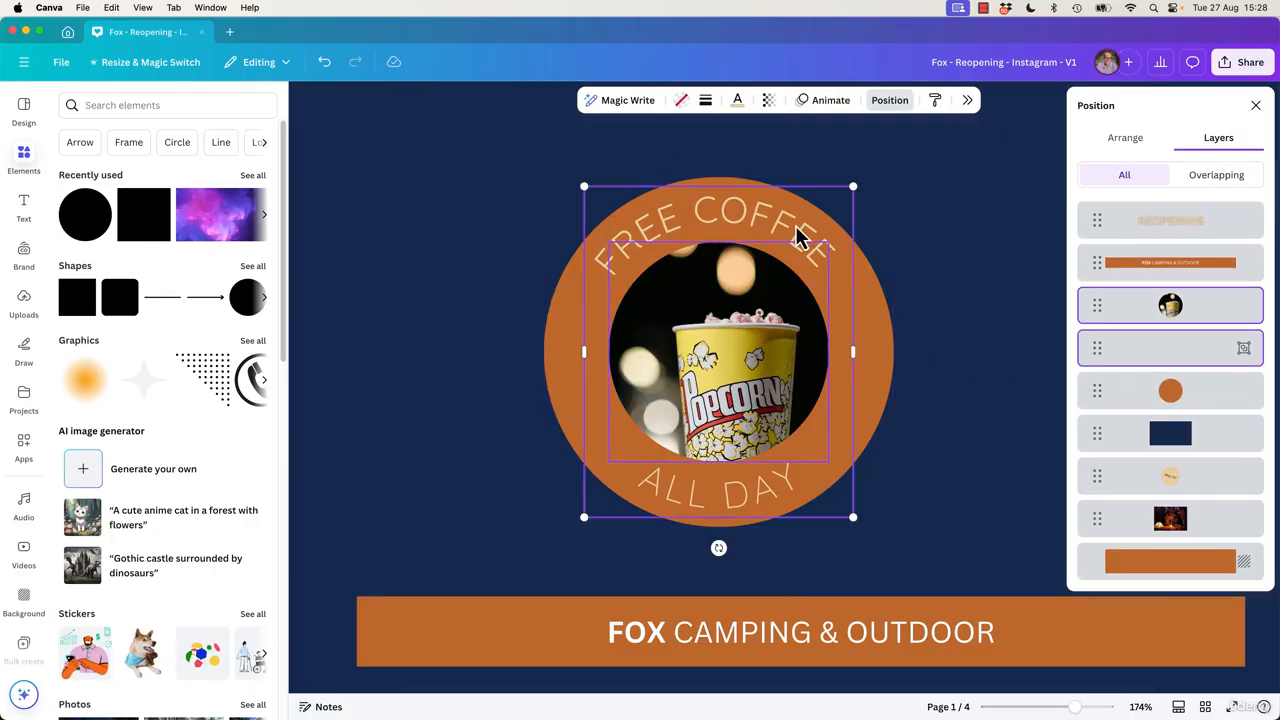
left_click(884, 345, "shift")
key("super+g")
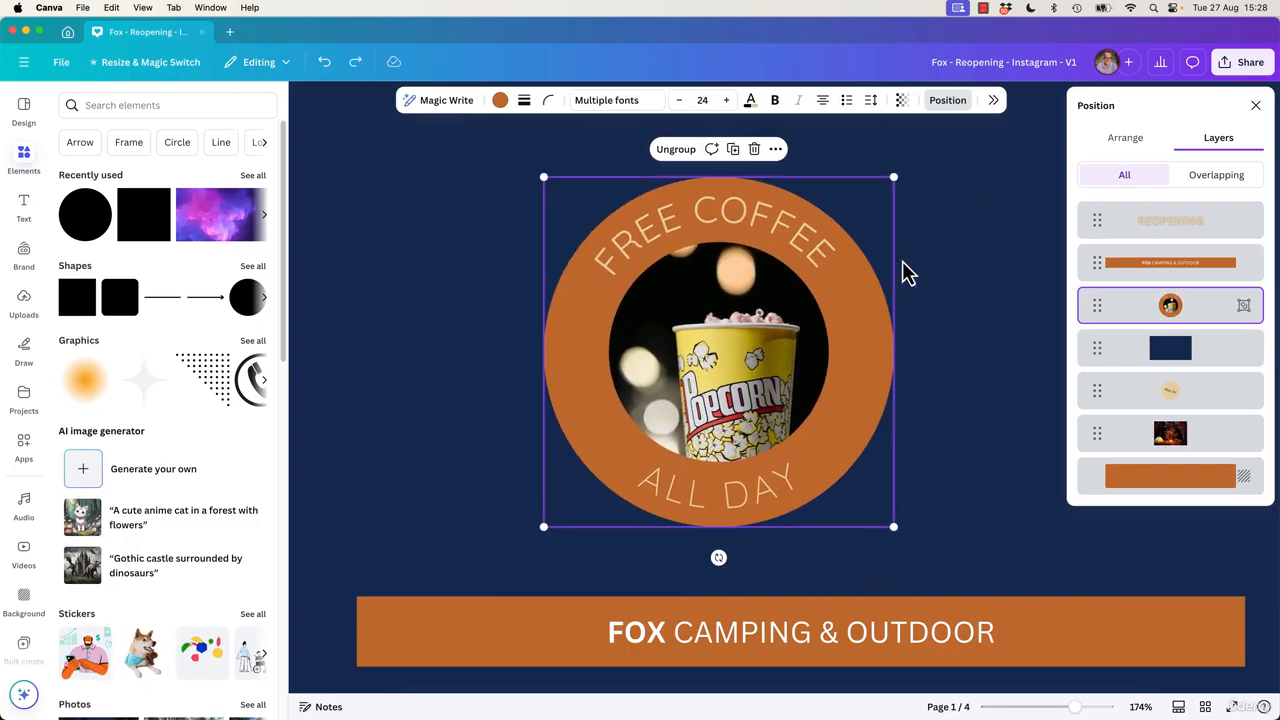
key("super+shift+g")
left_click(956, 274)
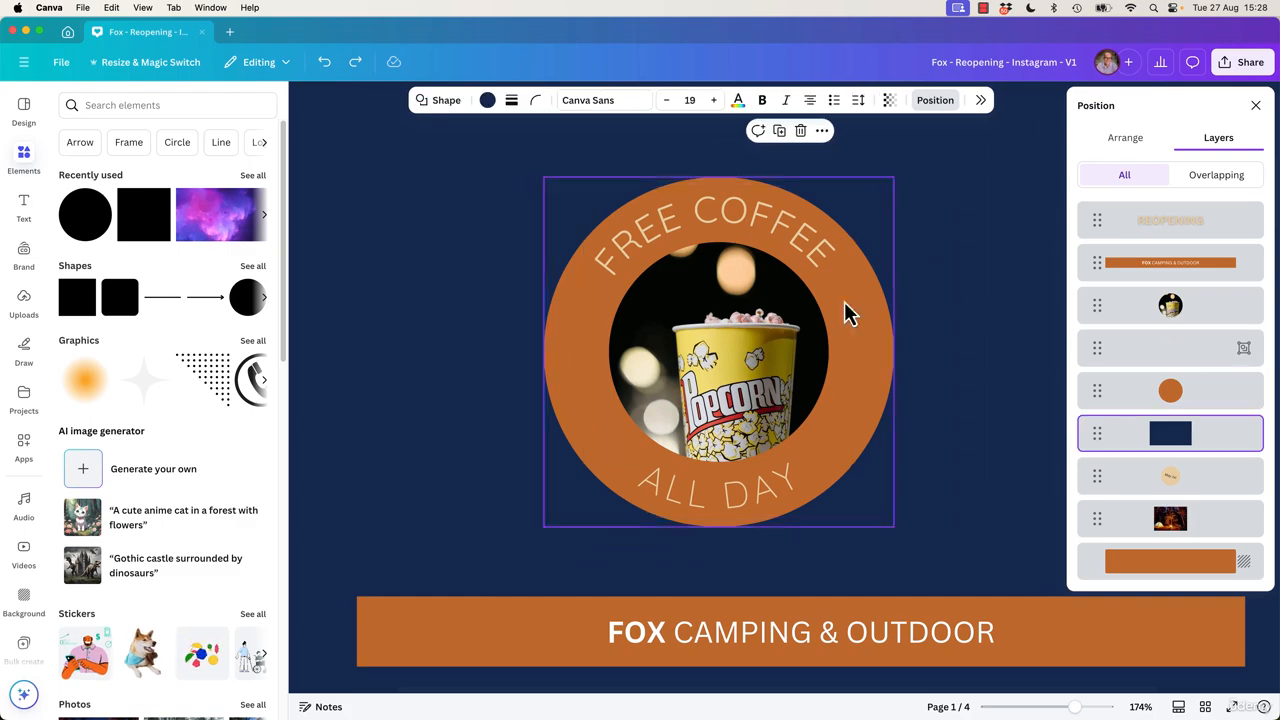
left_click(766, 300)
left_click(950, 348)
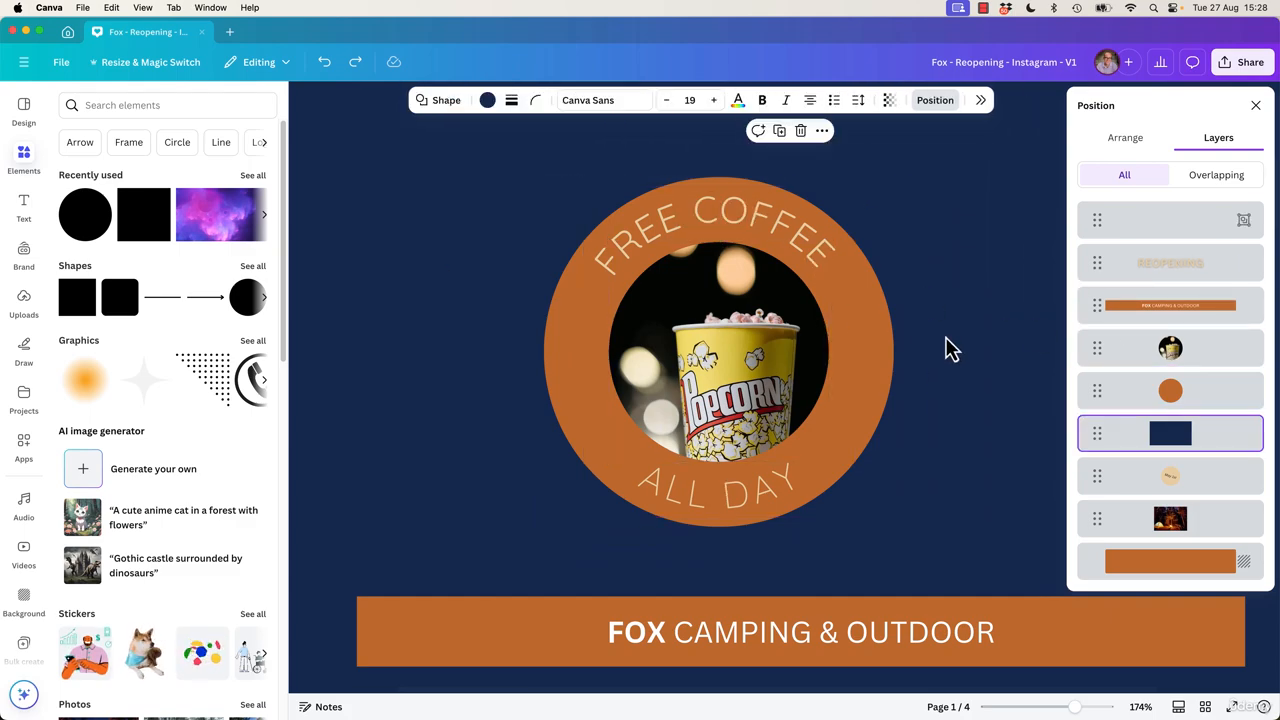
Move the navy rectangle and the forest photo down and to the left, and undo both moves
scroll(948, 346, "down", 5)
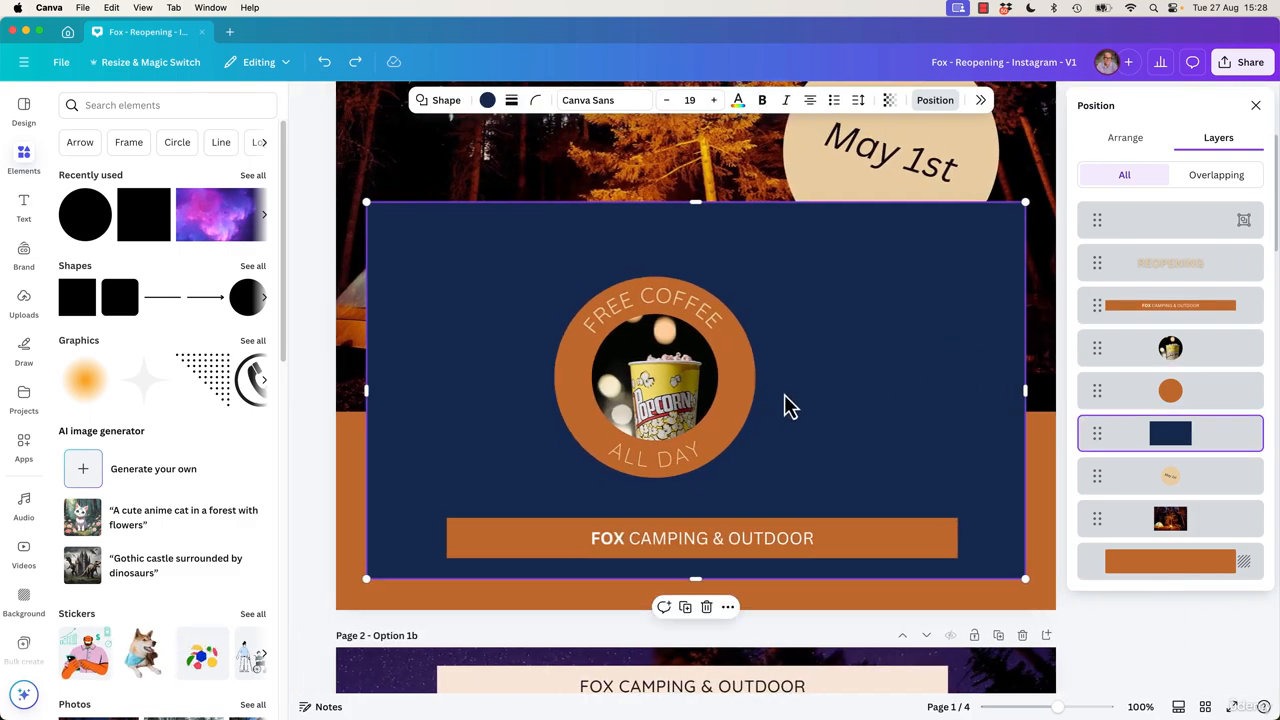
left_click_drag(902, 402, 903, 410)
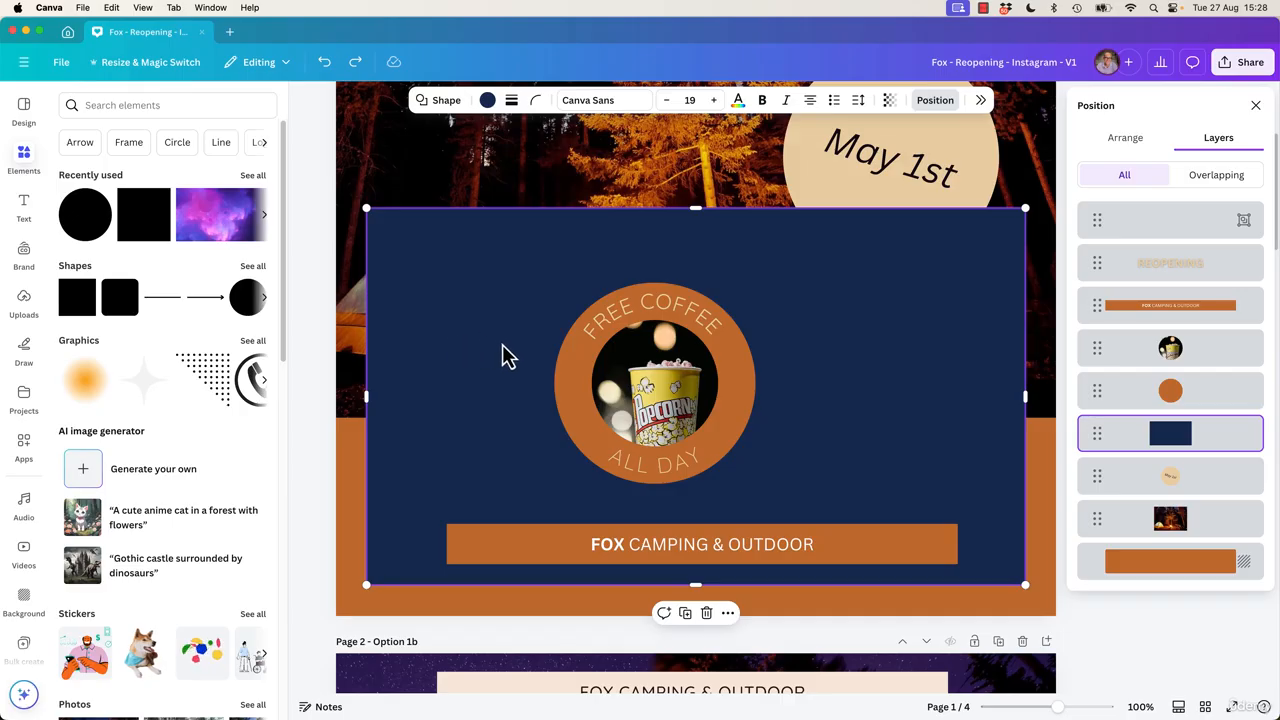
left_click_drag(475, 345, 483, 347)
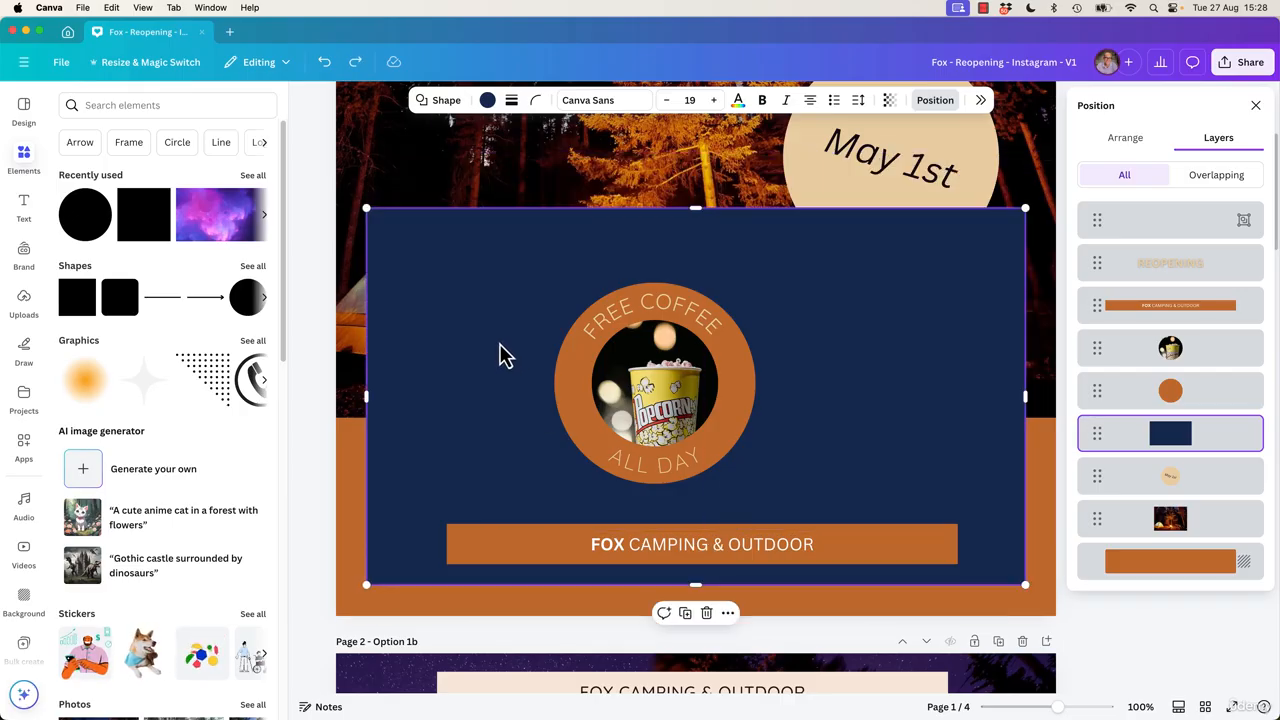
left_click_drag(825, 296, 577, 420)
left_click_drag(766, 310, 590, 431)
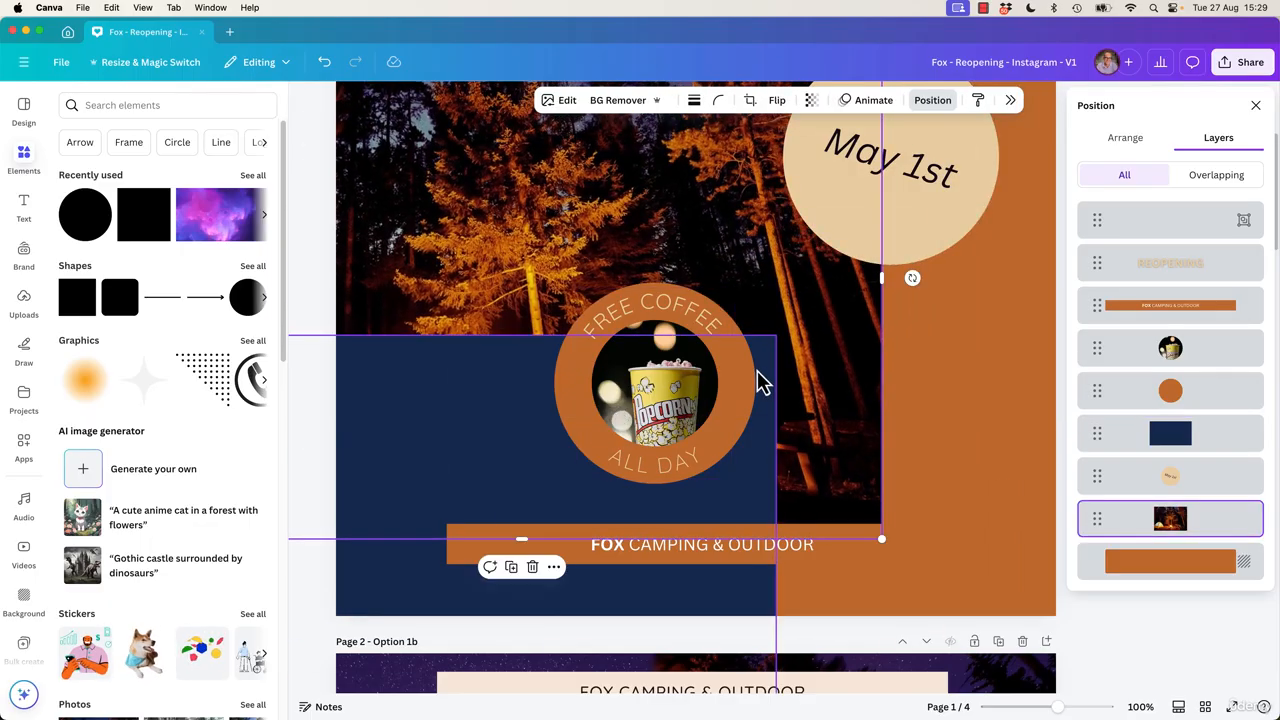
key("super+z")
key("super+z")
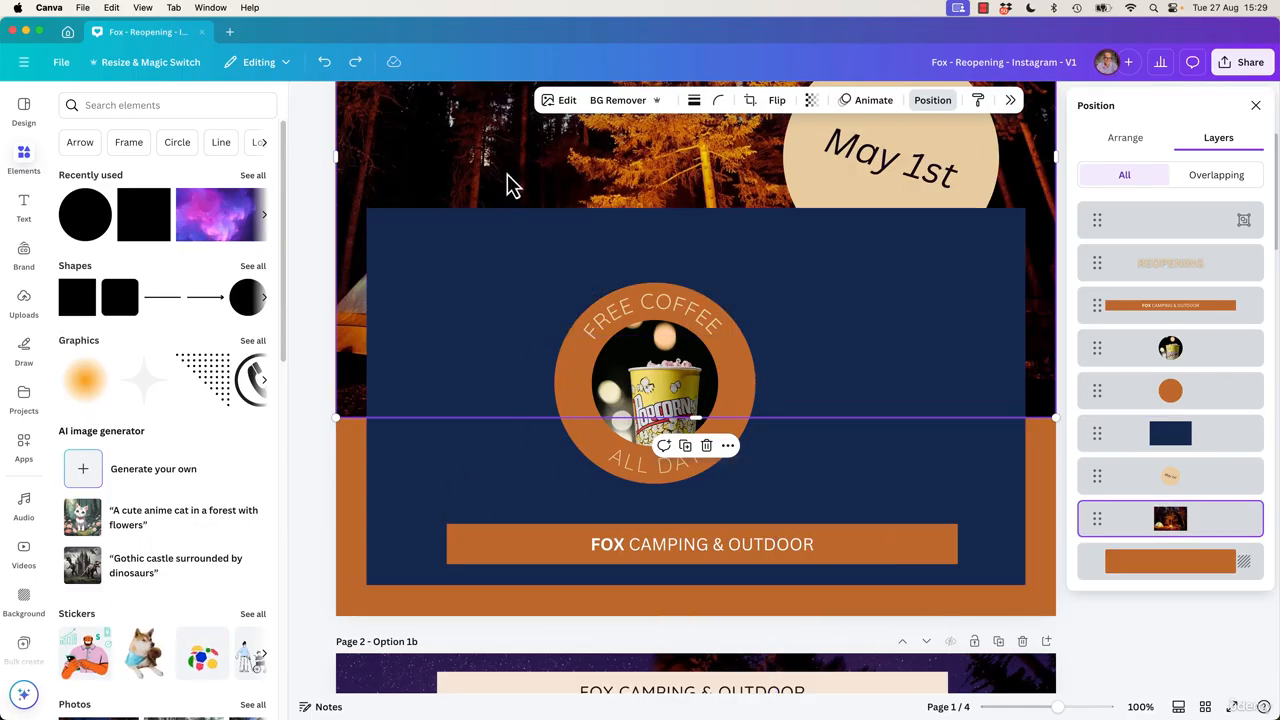
Select the navy rectangle and the forest photo together and lock both in place
left_click(428, 525)
left_click_drag(316, 344, 500, 490)
key("alt+1")
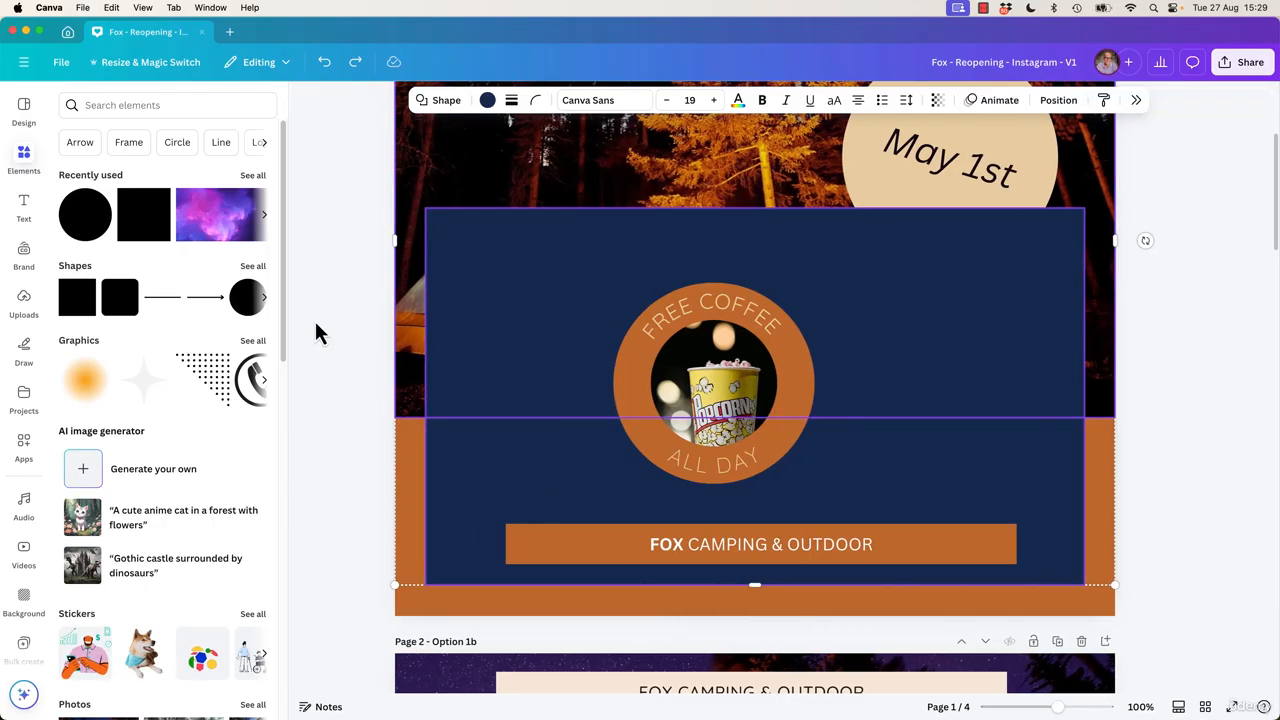
left_click(398, 327)
left_click_drag(378, 316, 606, 376)
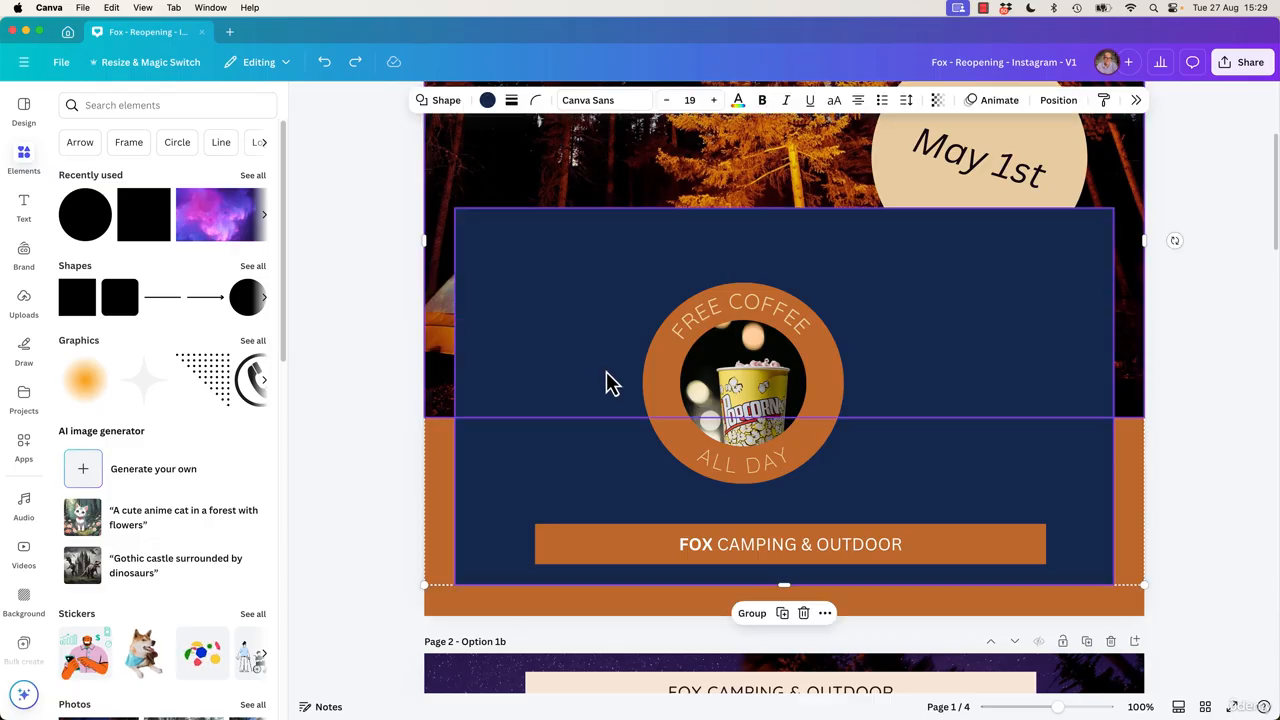
right_click(555, 322)
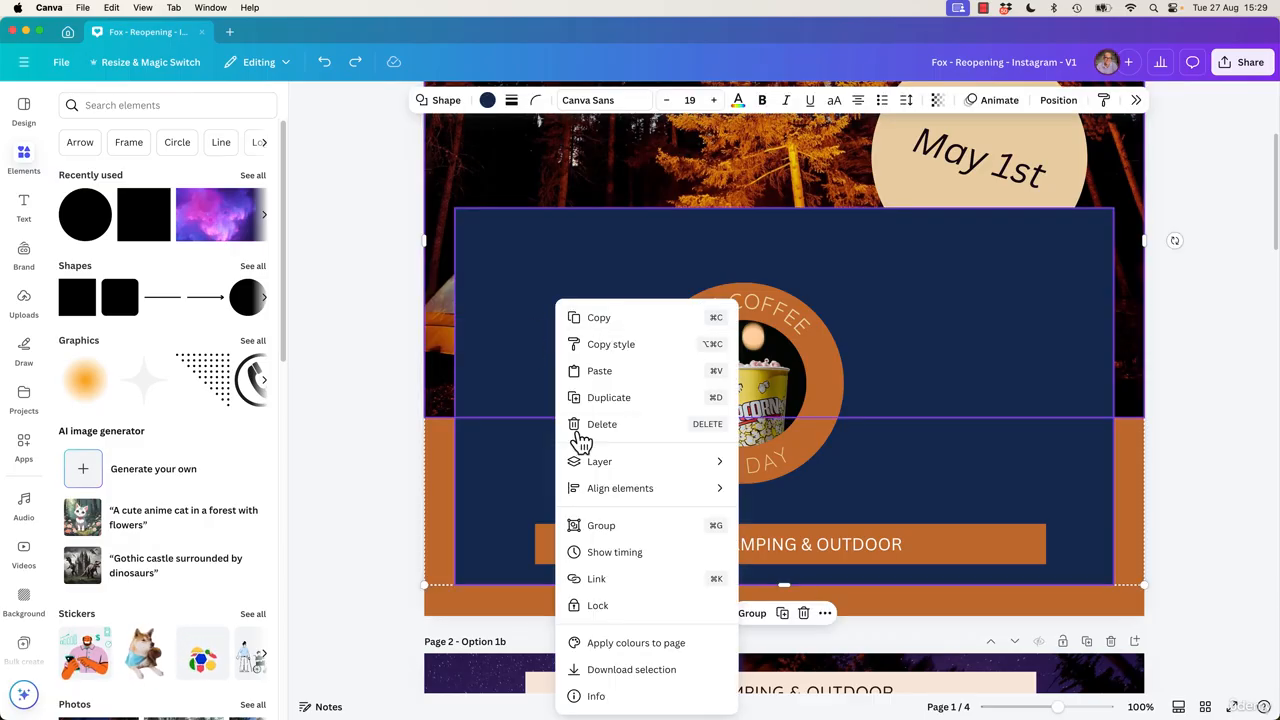
left_click(598, 604)
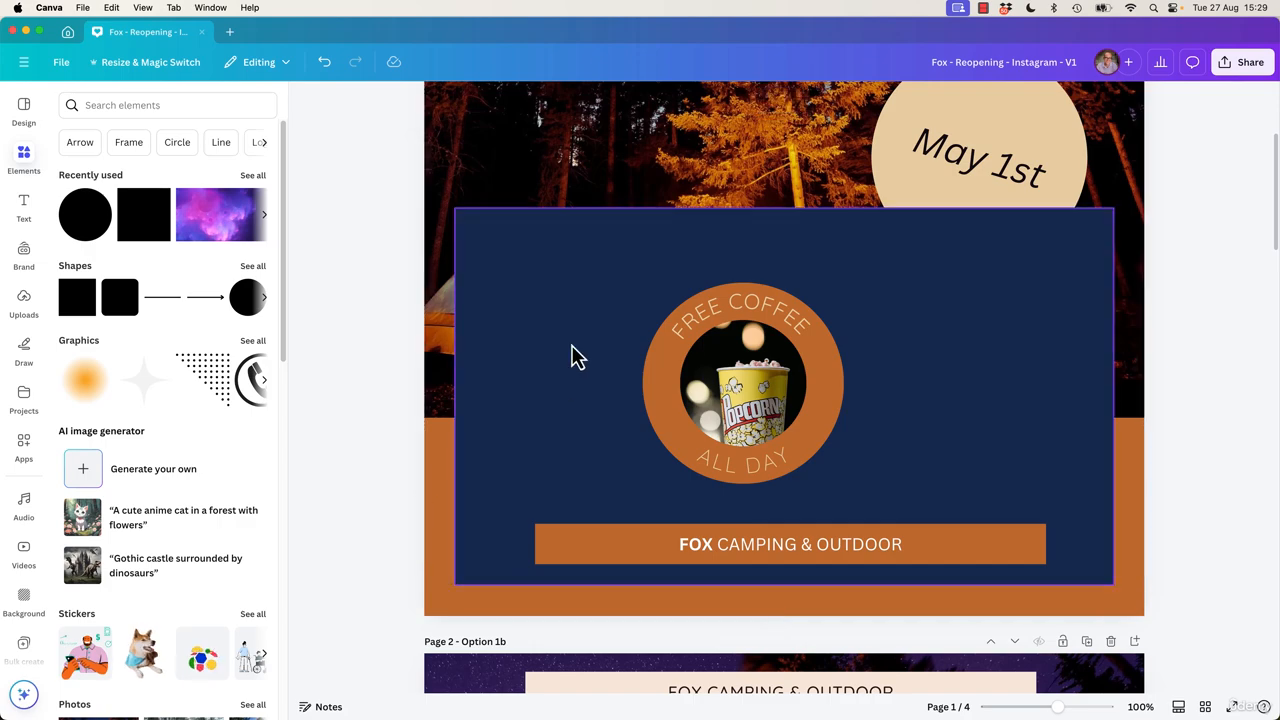
Try to move the locked navy rectangle and open its unlock options
mouse_move(563, 341)
left_mouse_down()
mouse_move(610, 410)
mouse_move(604, 398)
left_mouse_up()
left_click_drag(550, 318, 592, 420)
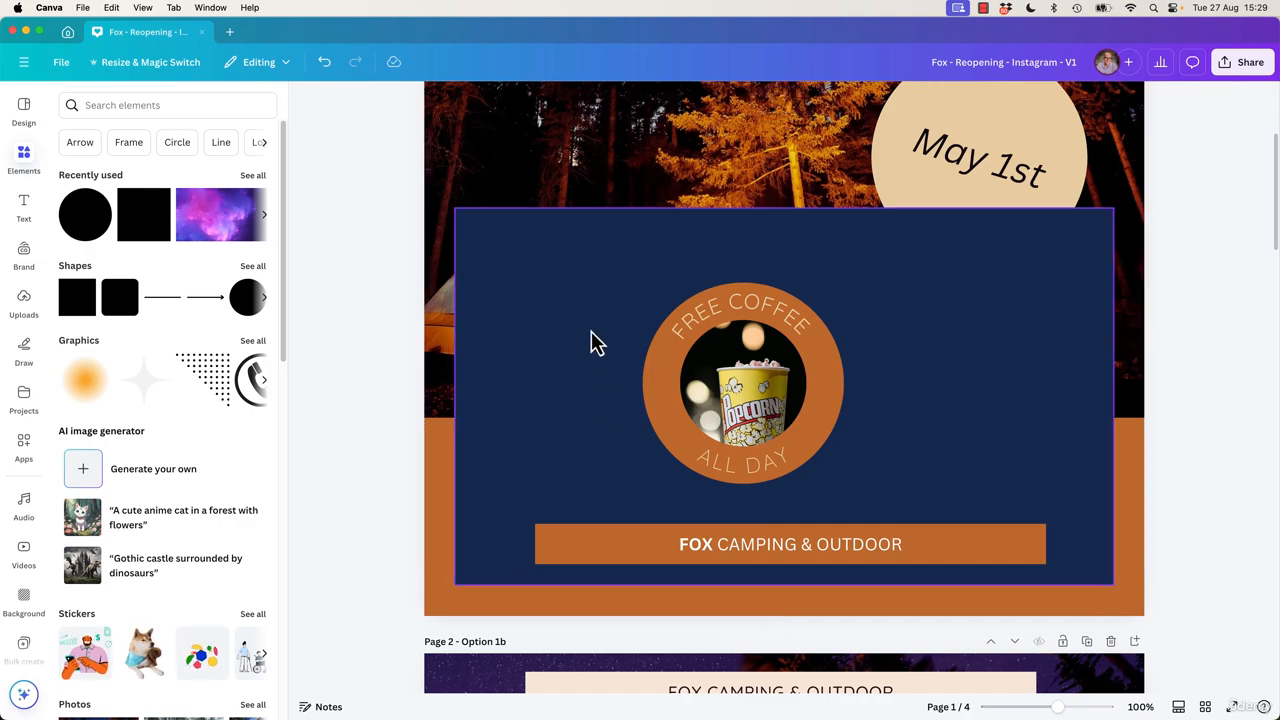
right_click(590, 303)
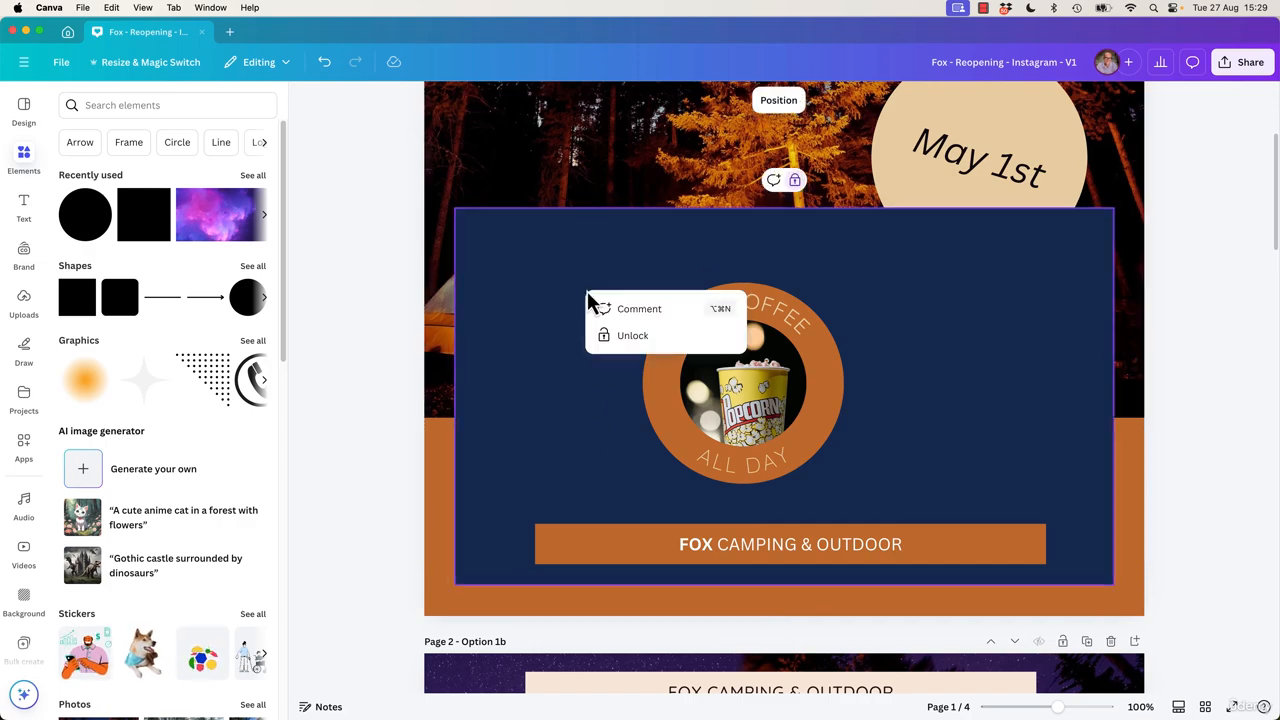
left_click(631, 337)
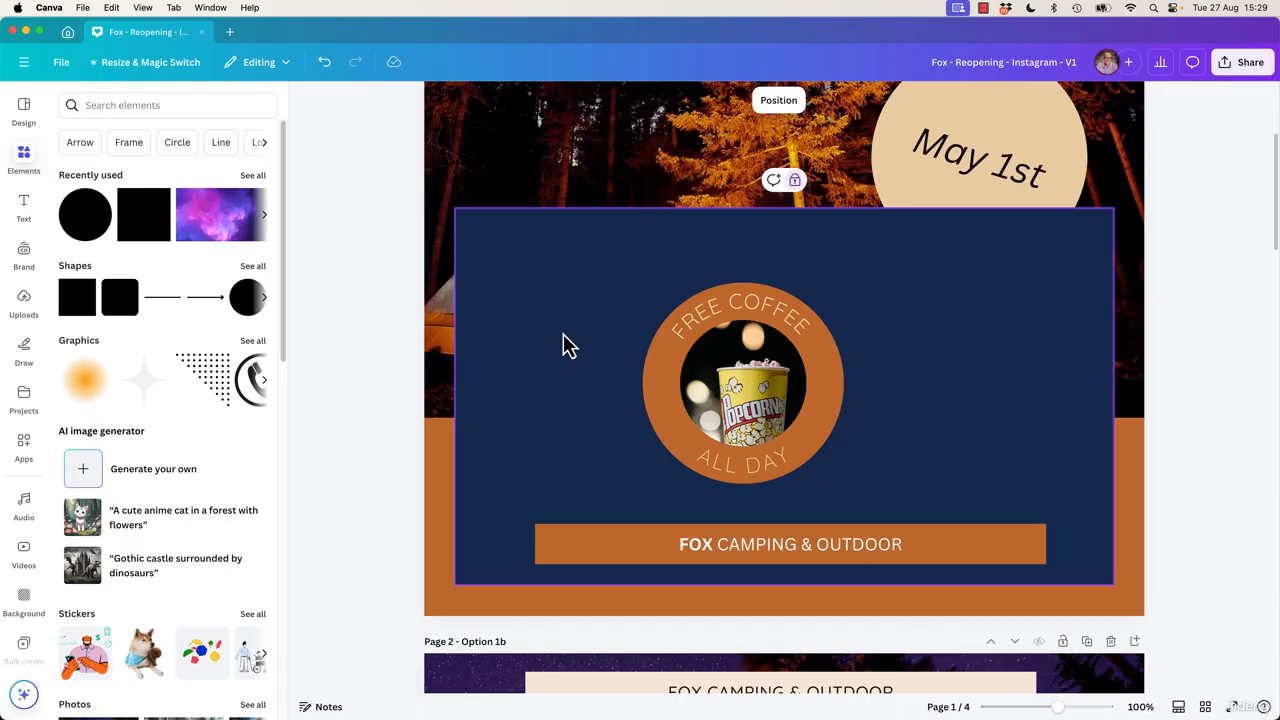
Select the popcorn photo, curved text and orange circle together and group them into one badge
scroll(906, 350, "up", 1)
left_click_drag(600, 277, 905, 485)
left_click(712, 262)
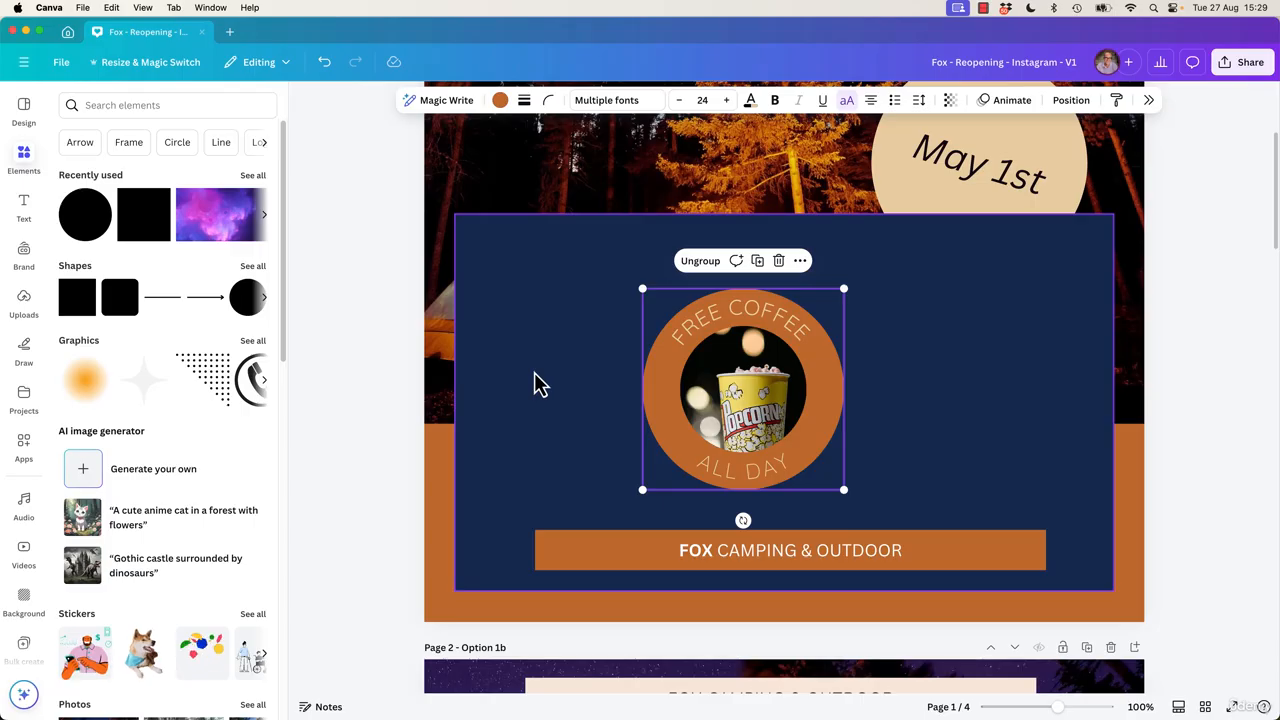
scroll(540, 386, "up", 3)
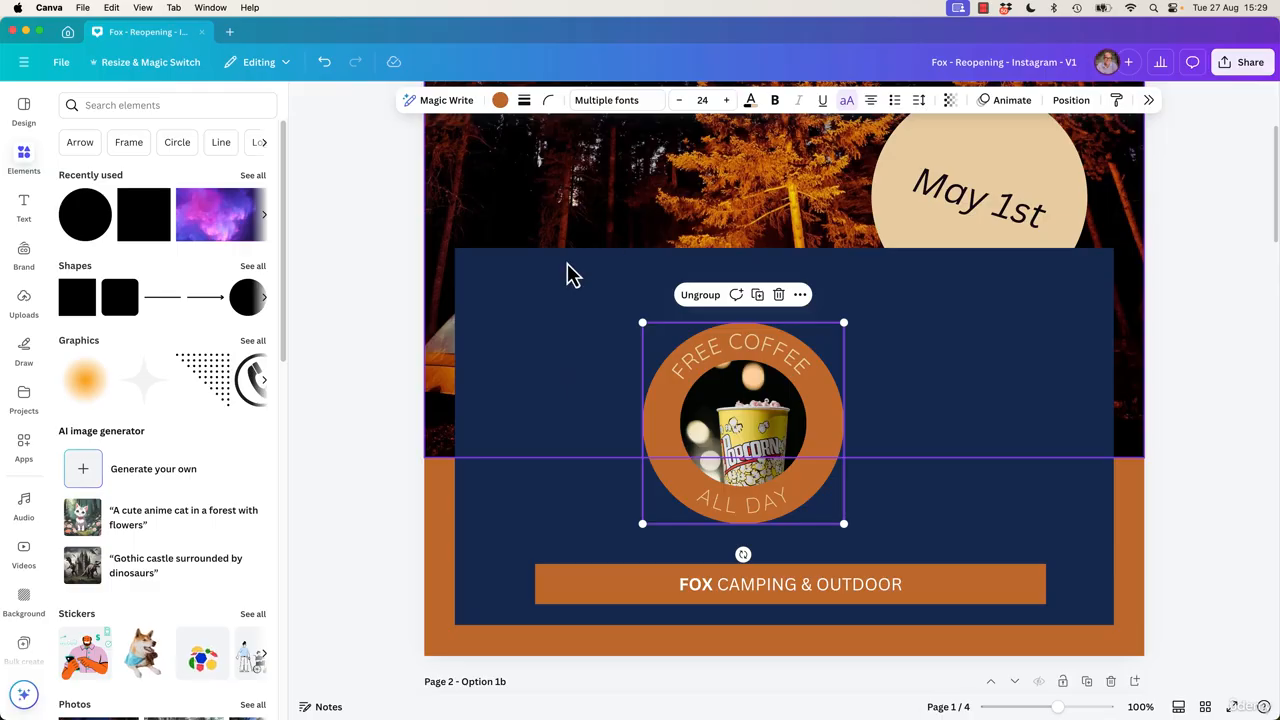
Select the May 1st circle, the badge and the FOX banner together, move them up and to the left, and undo the move
left_click(592, 325)
left_click_drag(557, 271, 1143, 170)
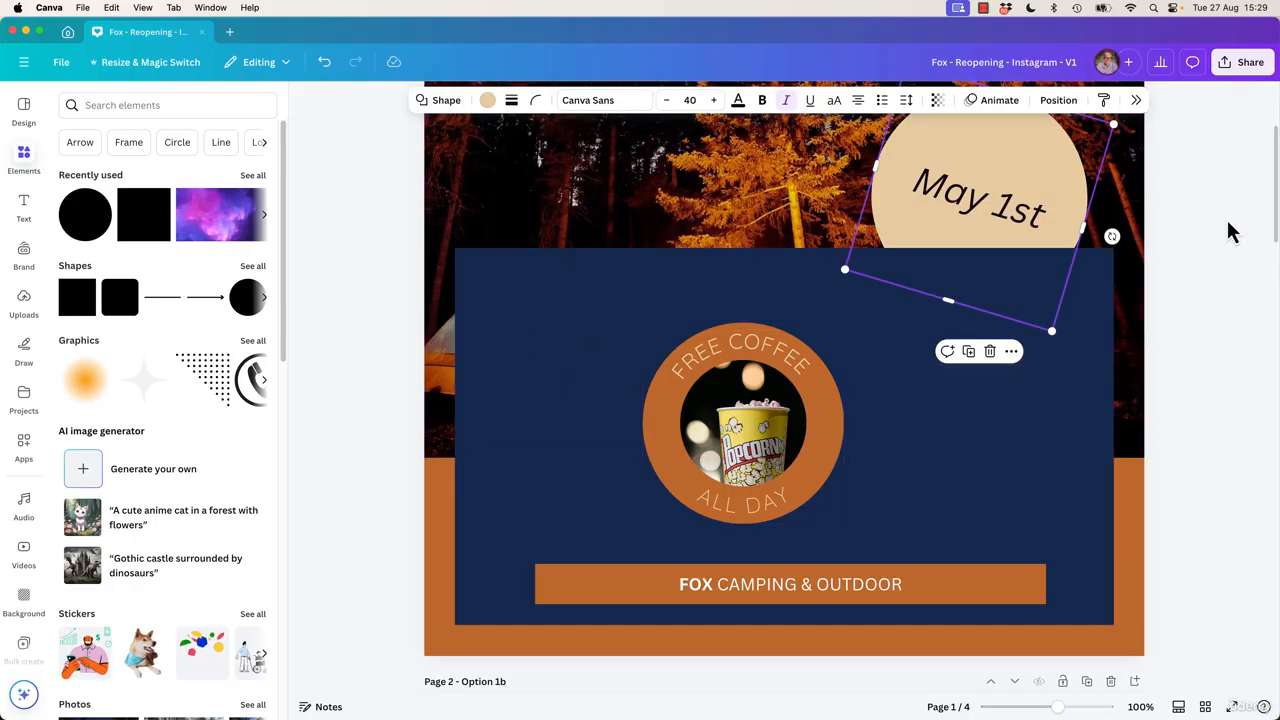
left_click_drag(1228, 220, 634, 611)
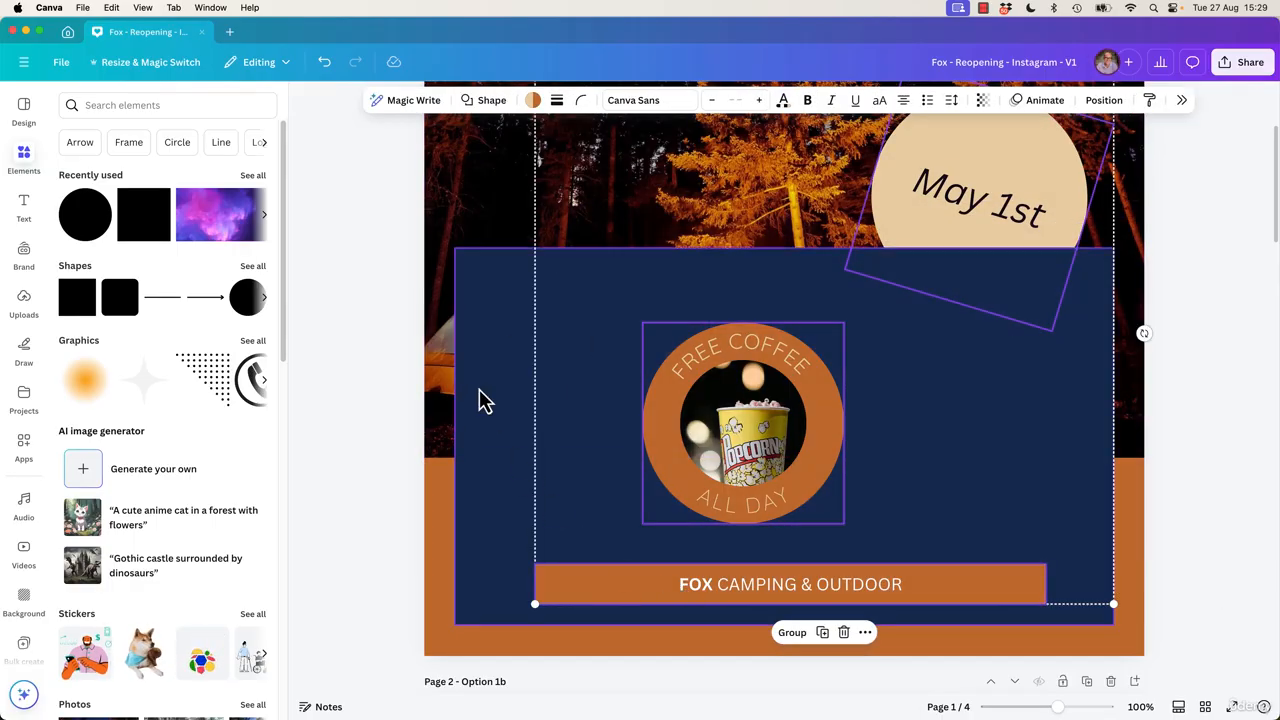
left_click_drag(987, 597, 933, 550)
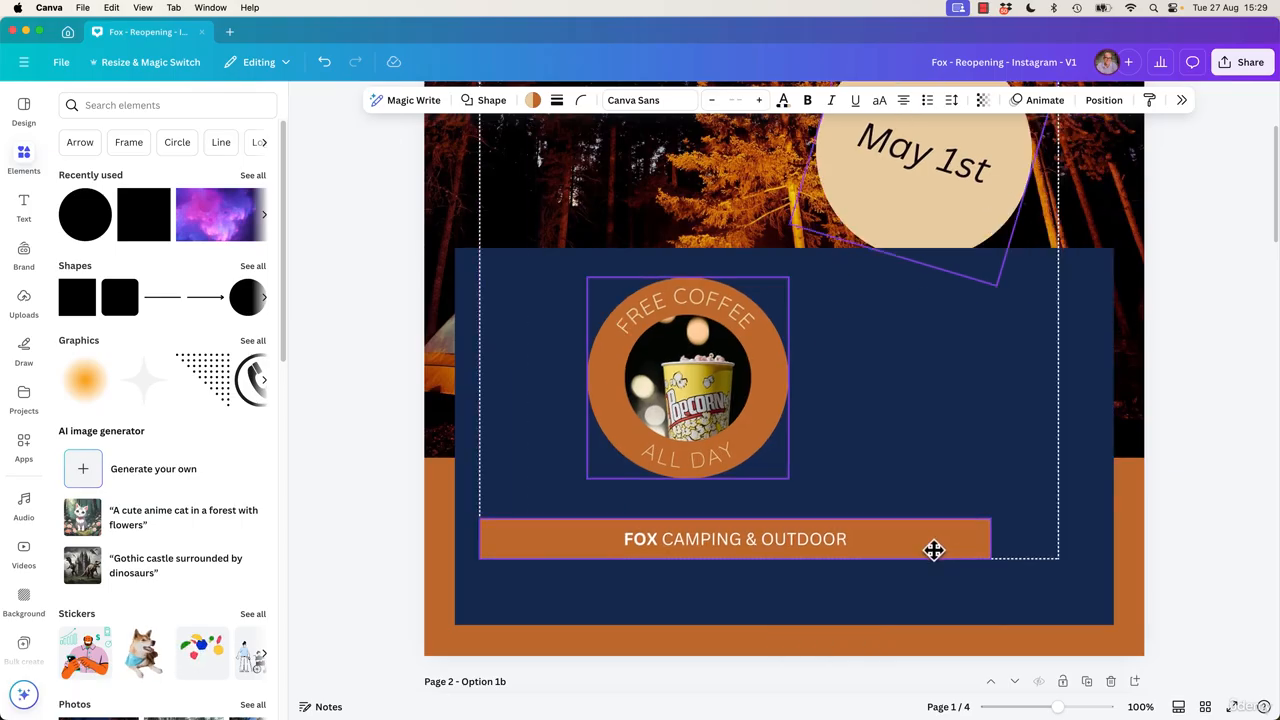
key("super+z")
left_click(1173, 523)
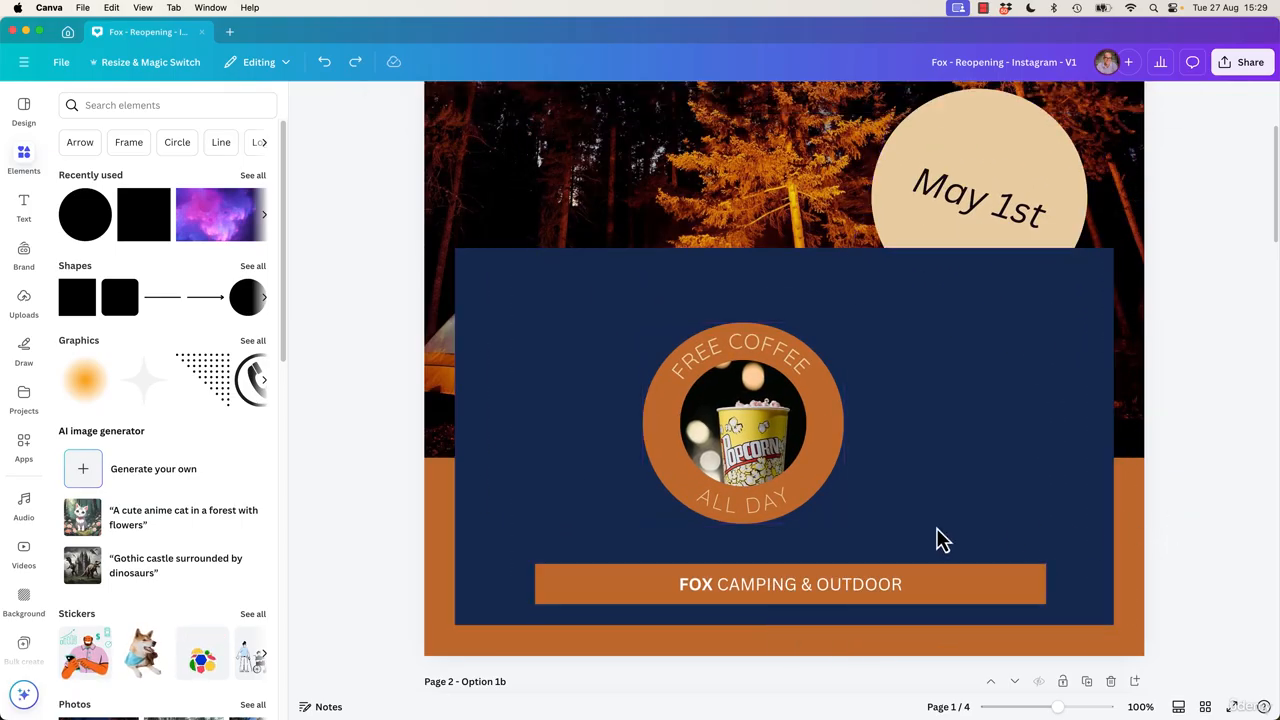
Move the grouped badge to the right part of the navy rectangle and make its FREE COFFEE text bold
left_click(745, 378)
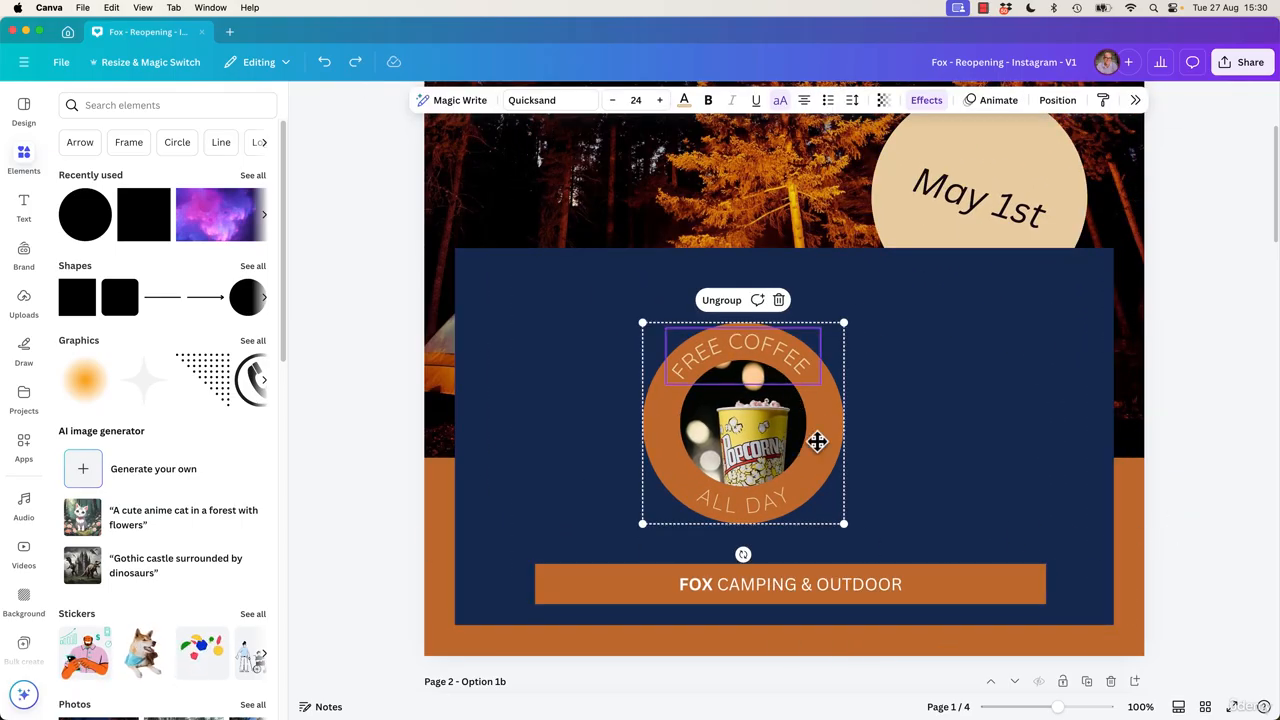
left_click_drag(817, 441, 1016, 434)
left_click(990, 375)
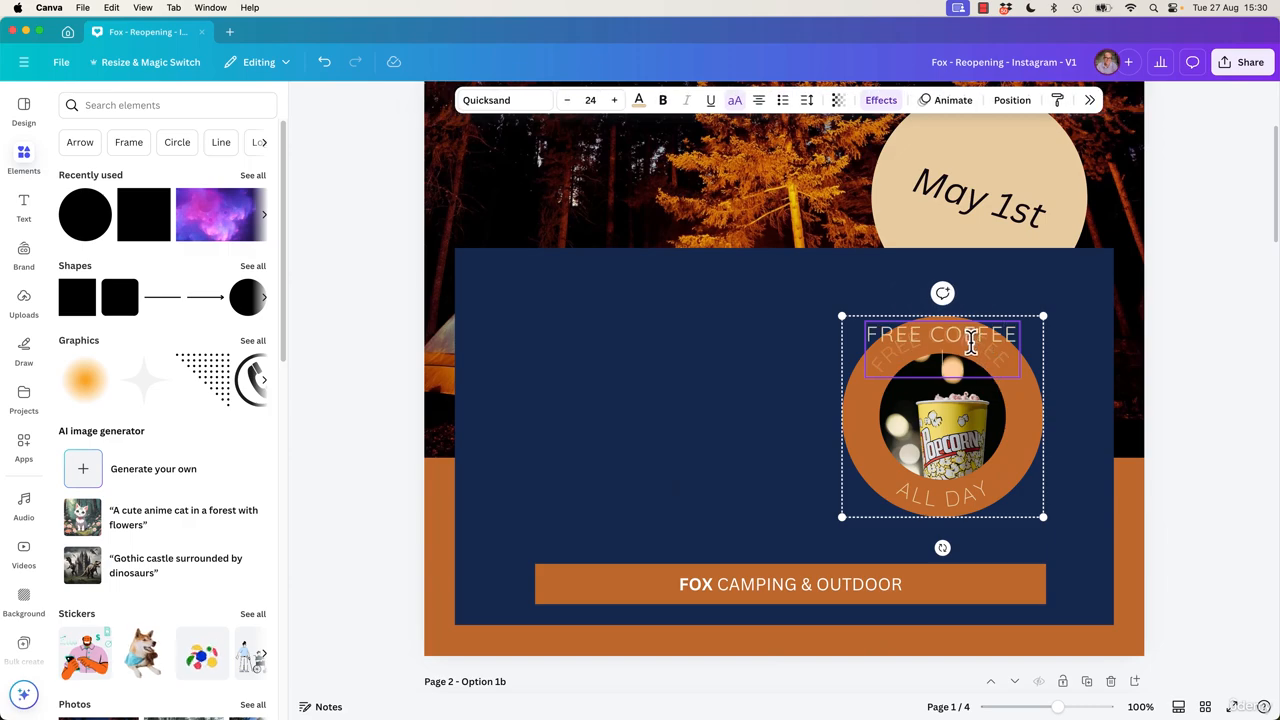
left_click(970, 342)
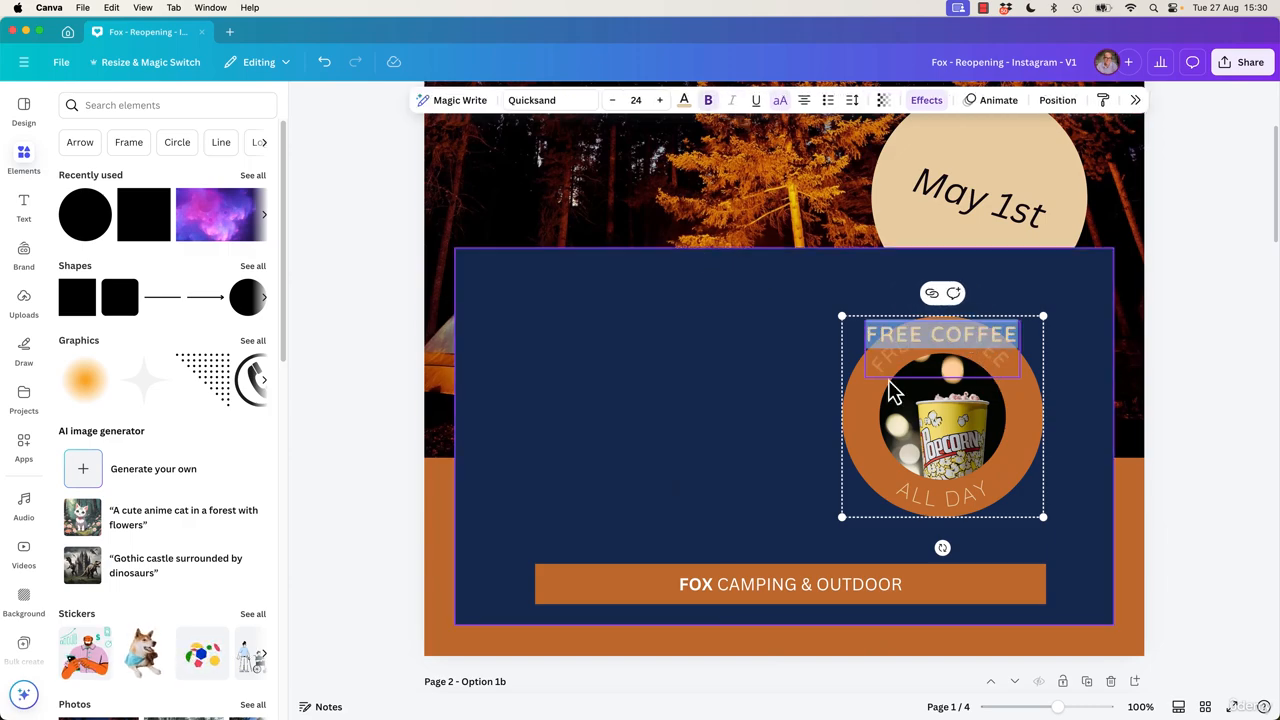
left_click(1226, 471)
Set the font of the badge's ALL DAY text to Gagalin while keeping the badge grouped
left_click(972, 494)
left_click(972, 494)
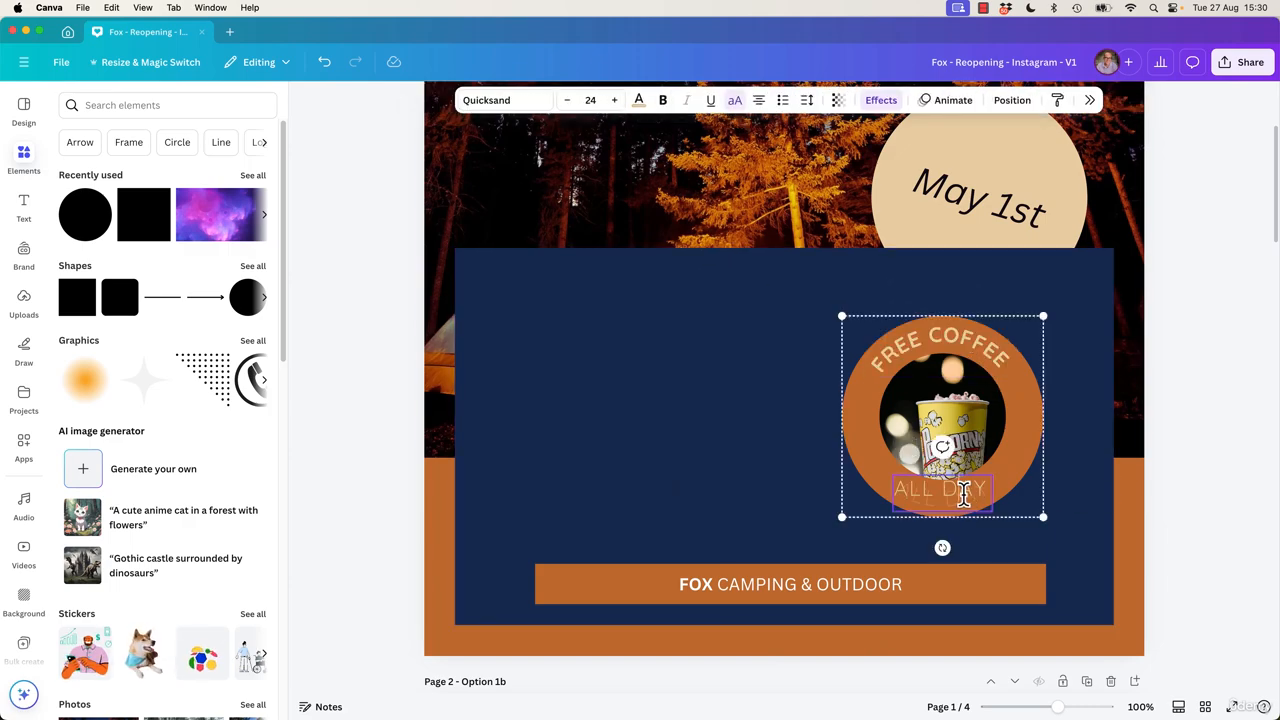
left_click(965, 494)
left_click(553, 101)
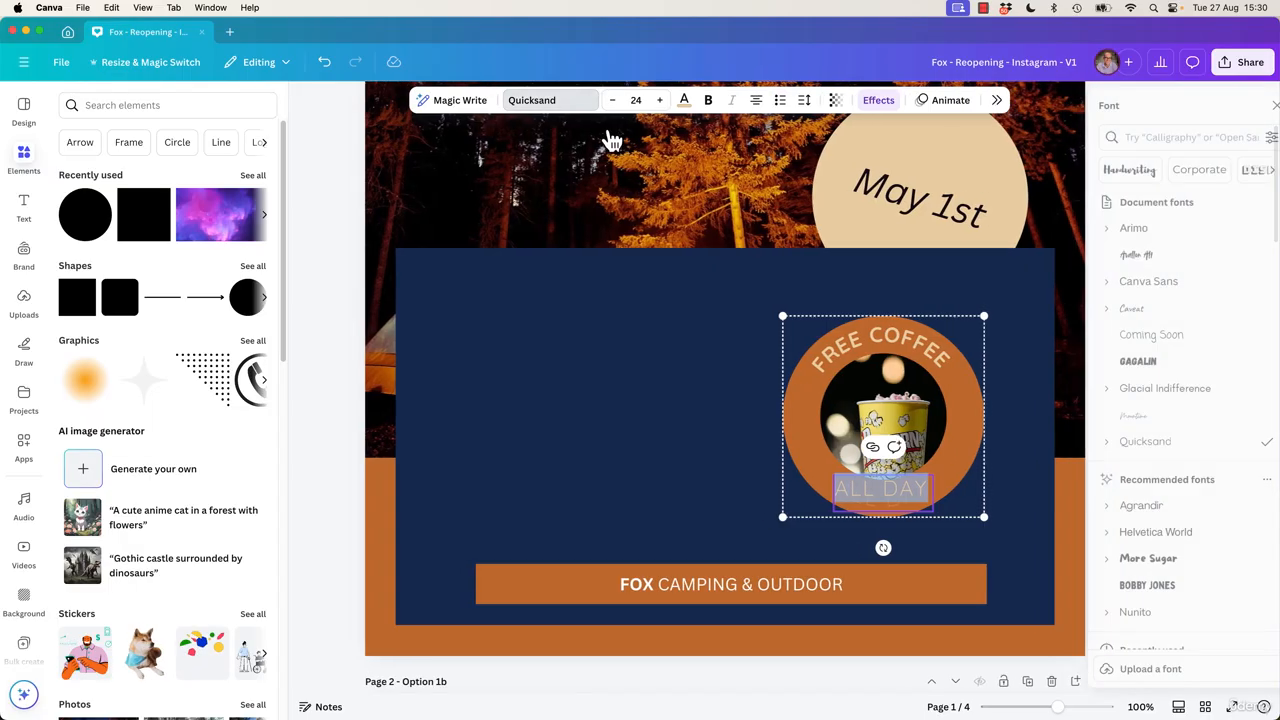
left_click(1130, 362)
left_click(1256, 105)
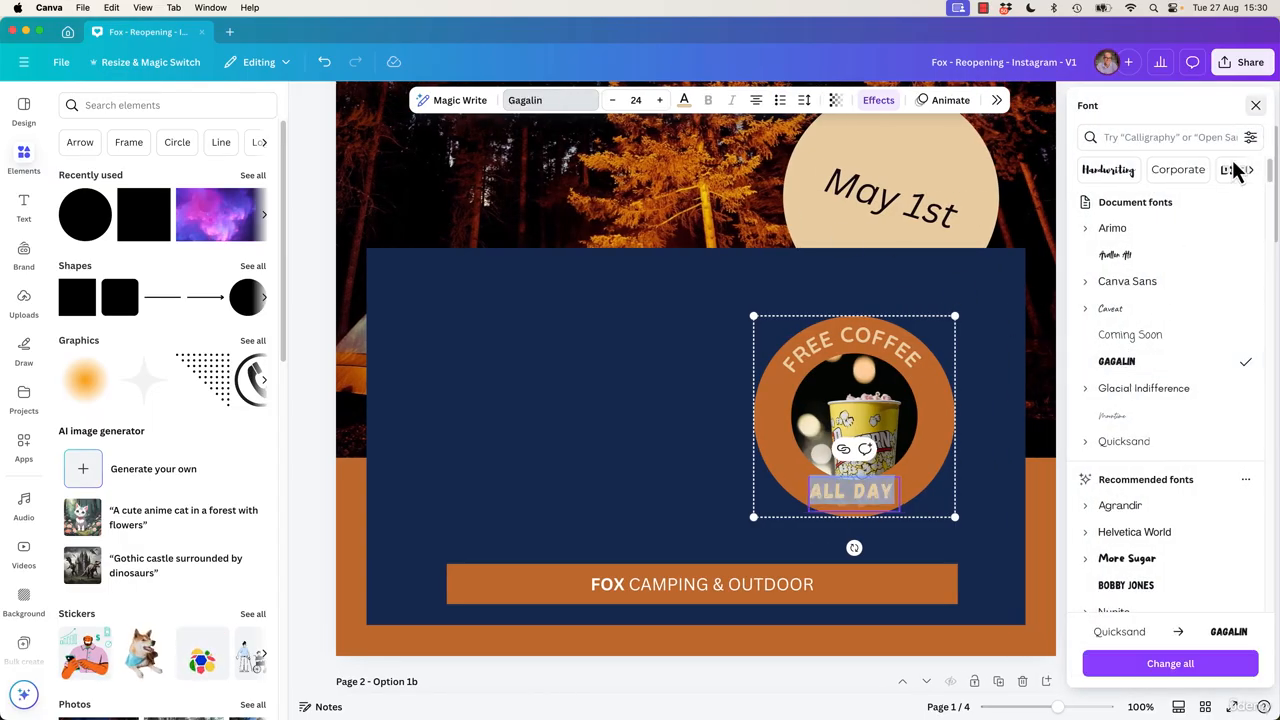
left_click(1191, 392)
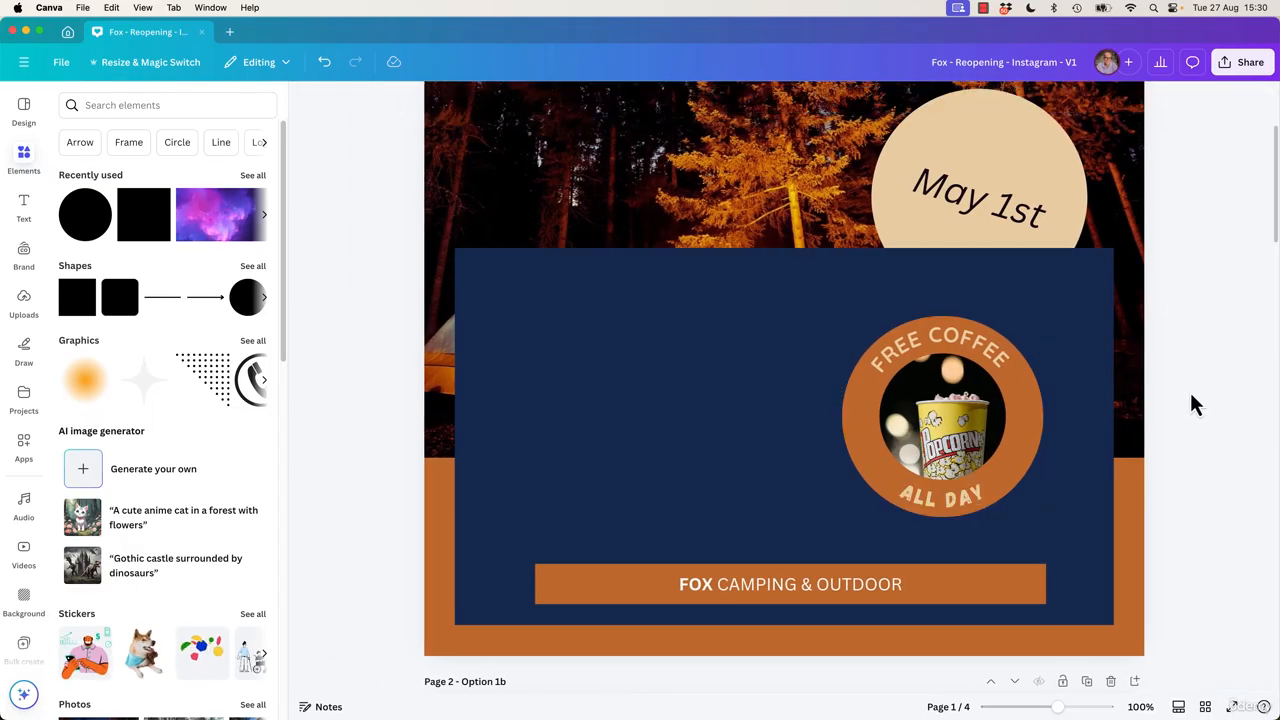
Move the whole badge off the right edge of the page, deselect it, and undo the move
left_click(893, 478)
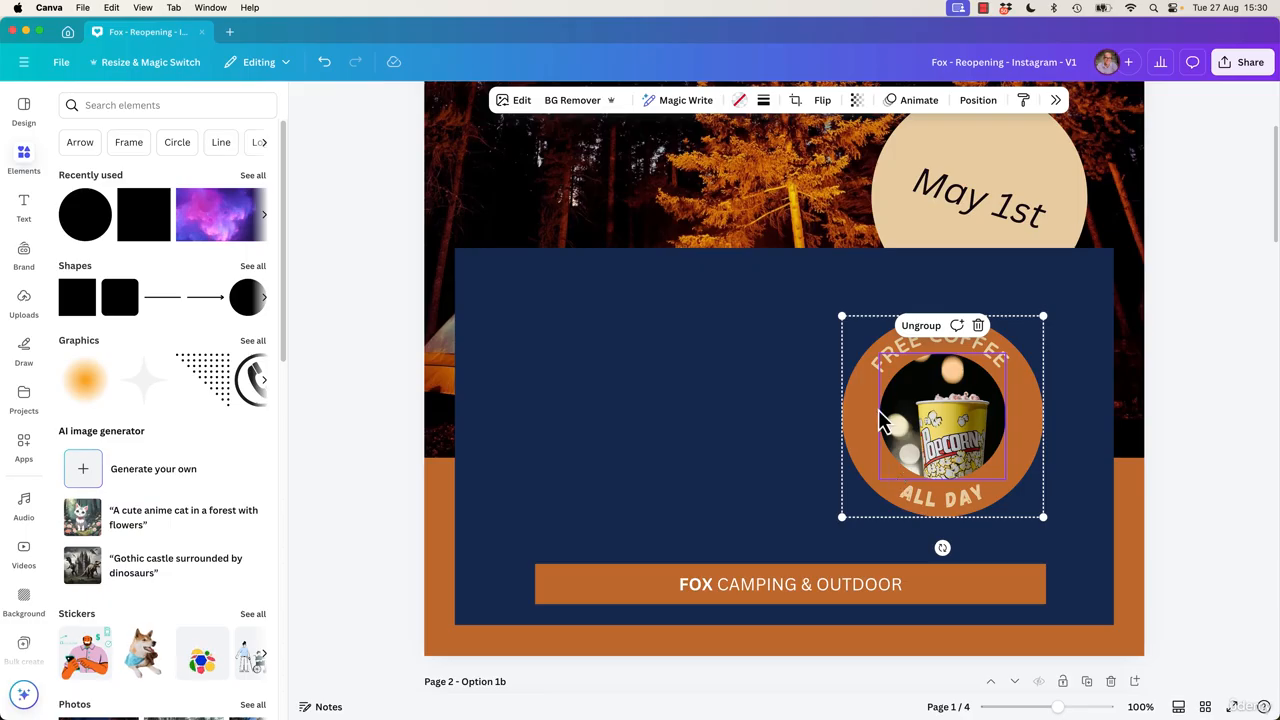
left_click_drag(855, 423, 1202, 409)
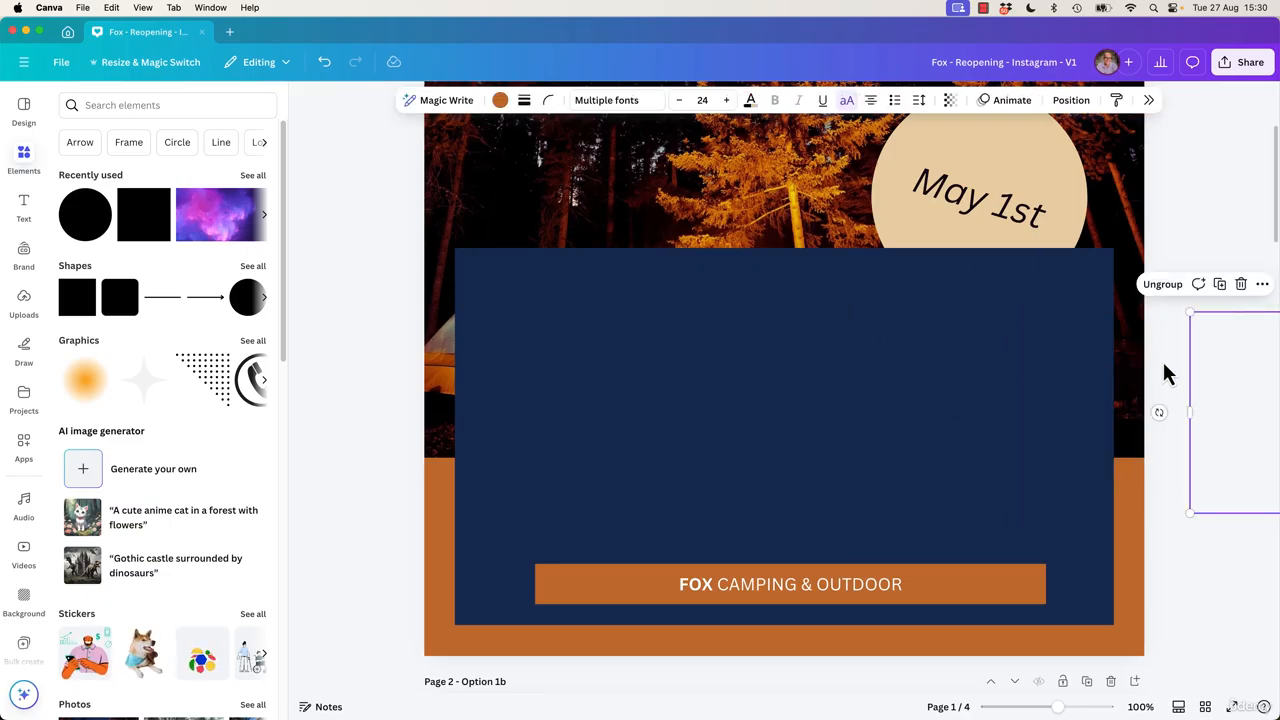
left_click(1168, 376)
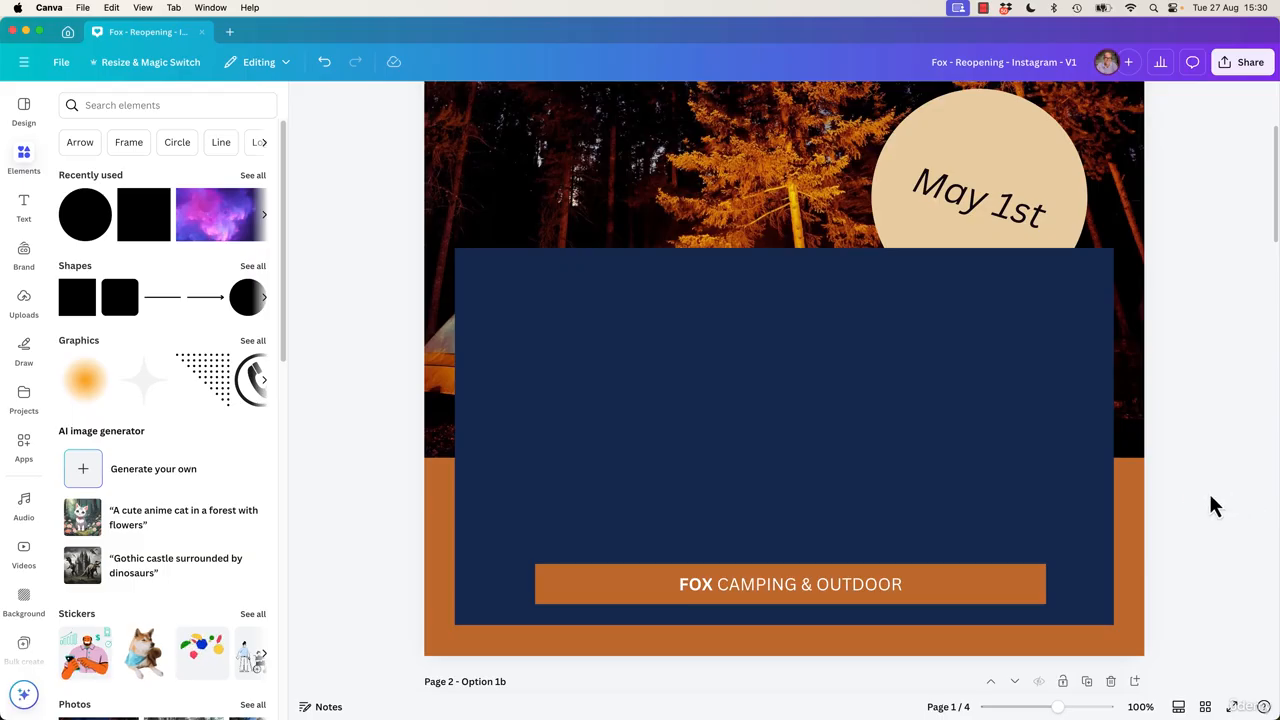
key("super+z")
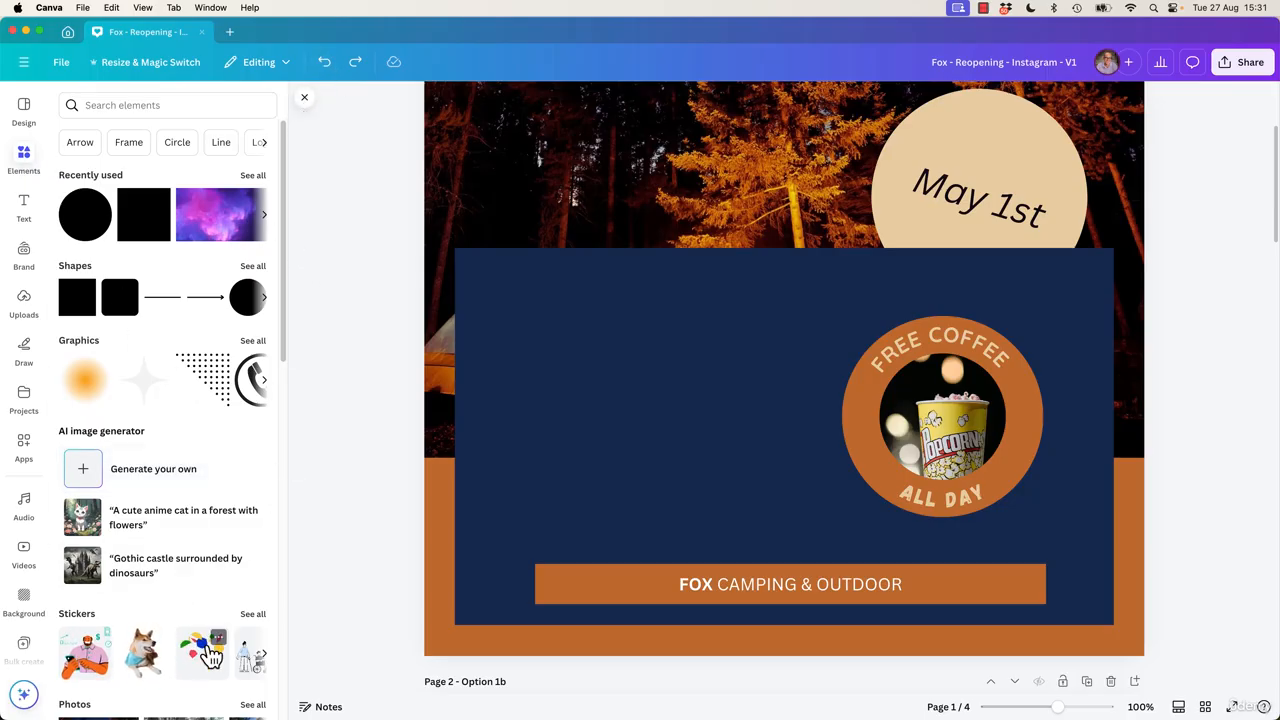
Collapse the element library beside the canvas
left_click(304, 98)
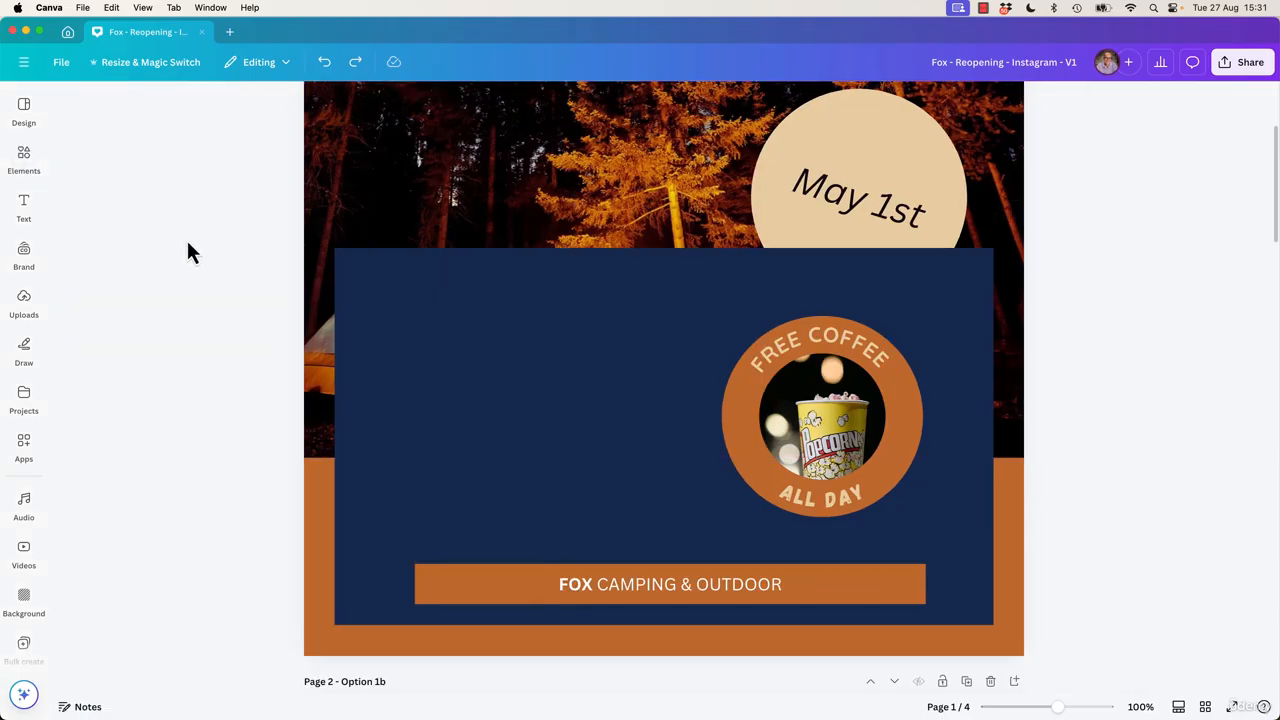